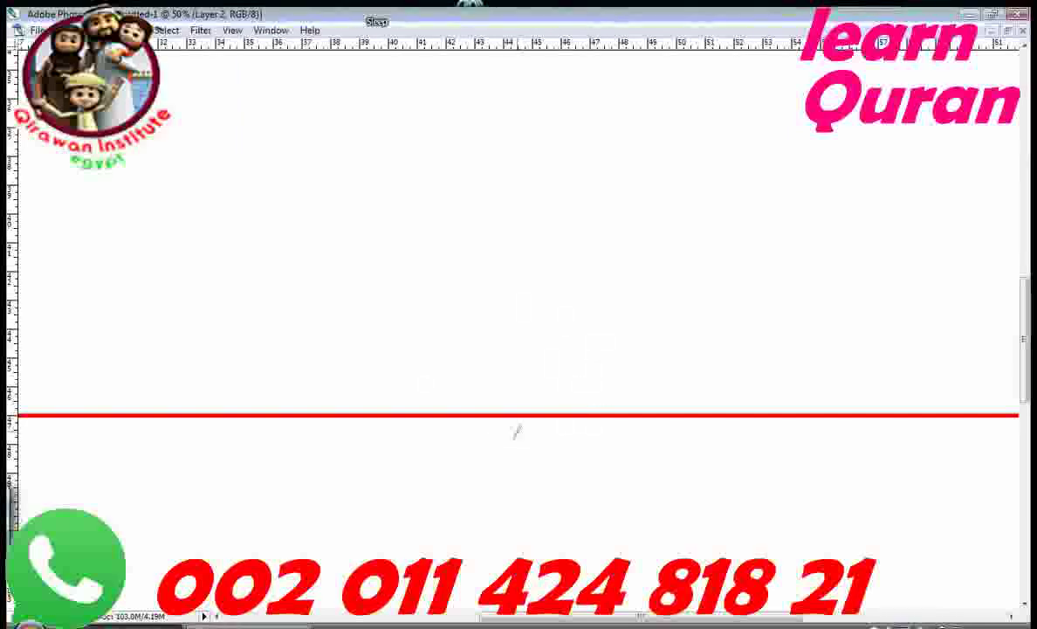
# - Brush a black ط on the red baseline, redoing its loop and adding the vertical stem
pyautogui.moveTo(489, 441)
pyautogui.mouseDown()
pyautogui.moveTo(540, 375)
pyautogui.moveTo(456, 430)
pyautogui.mouseUp()
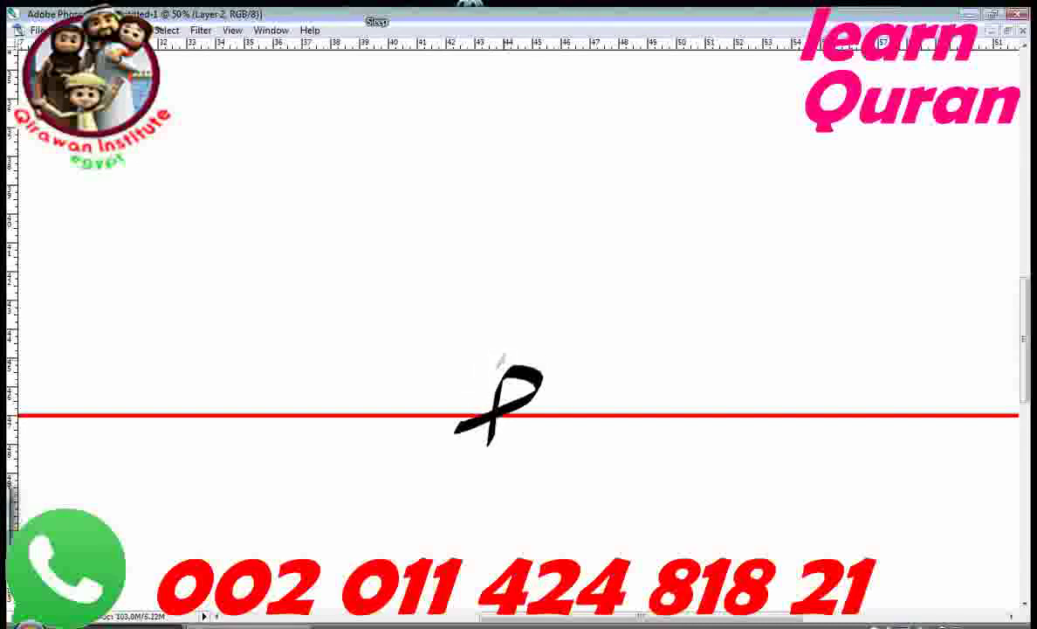
pyautogui.hotkey('ctrl', 'z')
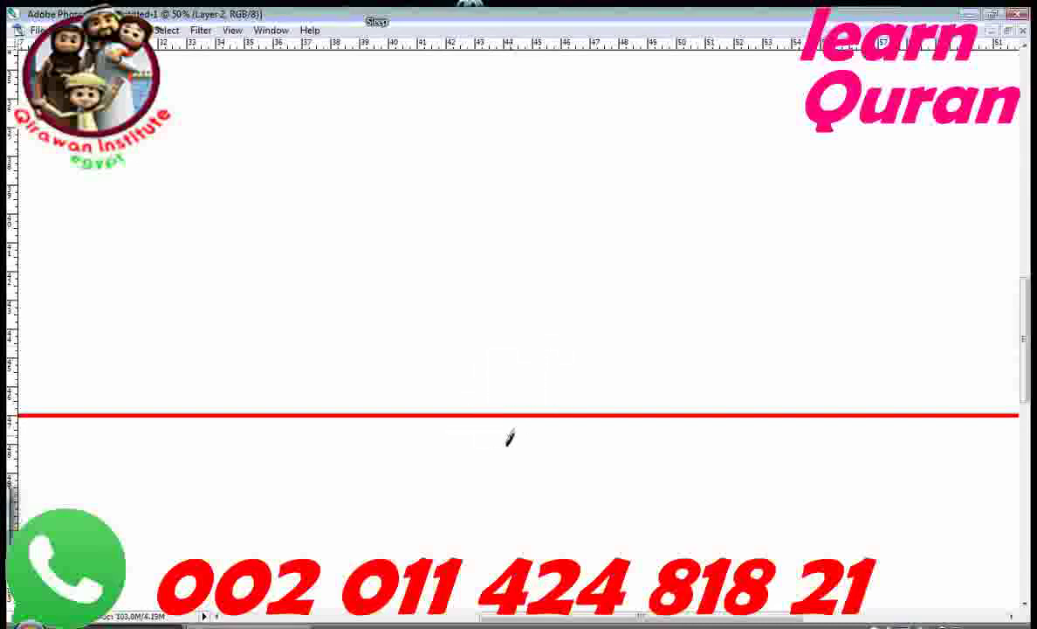
pyautogui.moveTo(509, 439); pyautogui.dragTo(460, 410)
pyautogui.moveTo(529, 272); pyautogui.dragTo(536, 389)
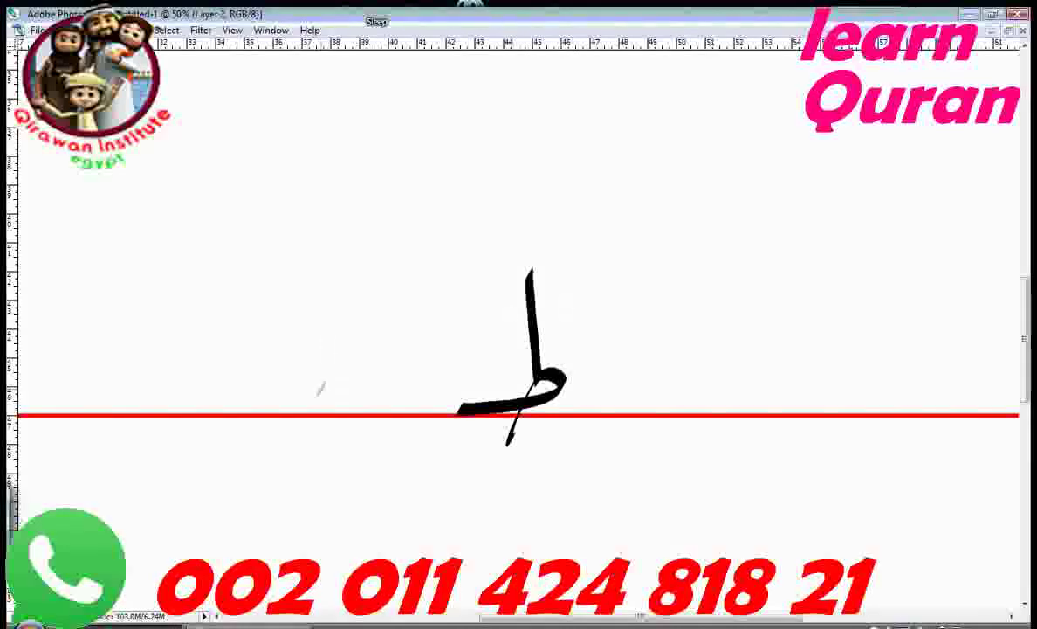
# - Paint a dotted ت left of the ط and brush circles around the letters
pyautogui.moveTo(334, 383)
pyautogui.mouseDown()
pyautogui.moveTo(251, 391)
pyautogui.moveTo(300, 365)
pyautogui.mouseUp()
pyautogui.moveTo(319, 307)
pyautogui.mouseDown()
pyautogui.moveTo(281, 313)
pyautogui.moveTo(336, 454)
pyautogui.moveTo(323, 299)
pyautogui.moveTo(290, 306)
pyautogui.mouseUp()
pyautogui.moveTo(537, 255)
pyautogui.mouseDown()
pyautogui.moveTo(424, 381)
pyautogui.moveTo(432, 423)
pyautogui.moveTo(566, 380)
pyautogui.moveTo(605, 299)
pyautogui.moveTo(511, 245)
pyautogui.mouseUp()
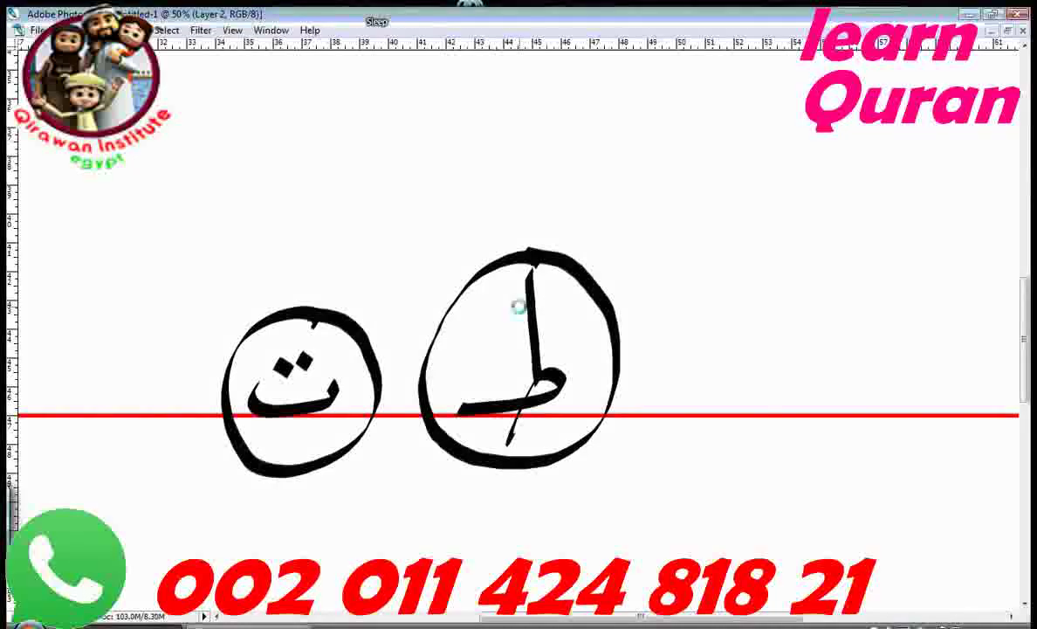
# - Clear the canvas, brush a fresh black ط, and make orange the painting colour
pyautogui.press('Delete')
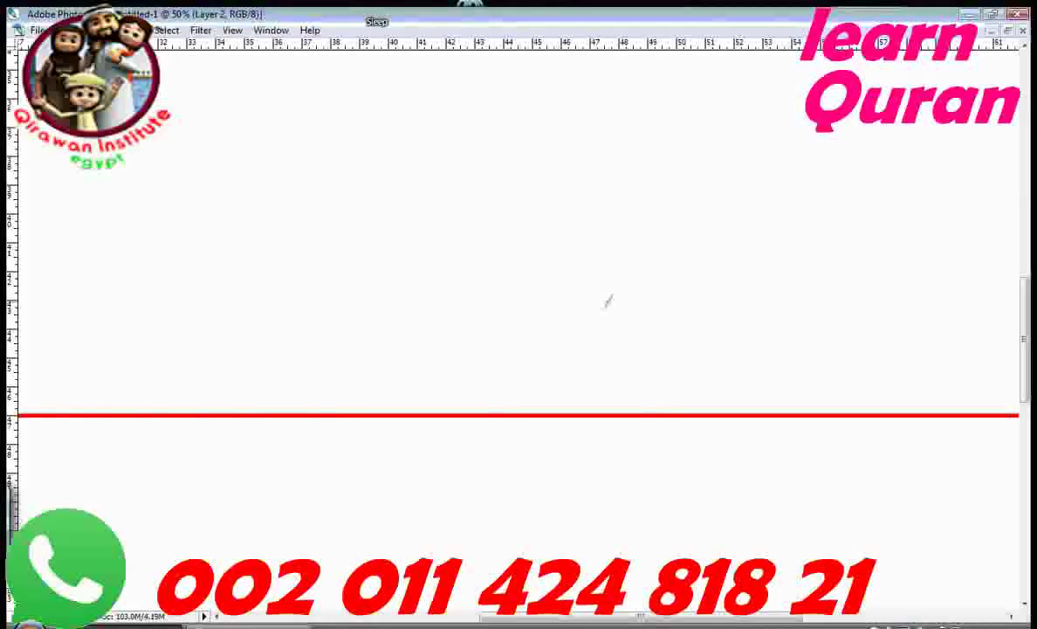
pyautogui.moveTo(511, 409)
pyautogui.mouseDown()
pyautogui.moveTo(550, 362)
pyautogui.moveTo(456, 406)
pyautogui.mouseUp()
pyautogui.moveTo(530, 251); pyautogui.dragTo(534, 365)
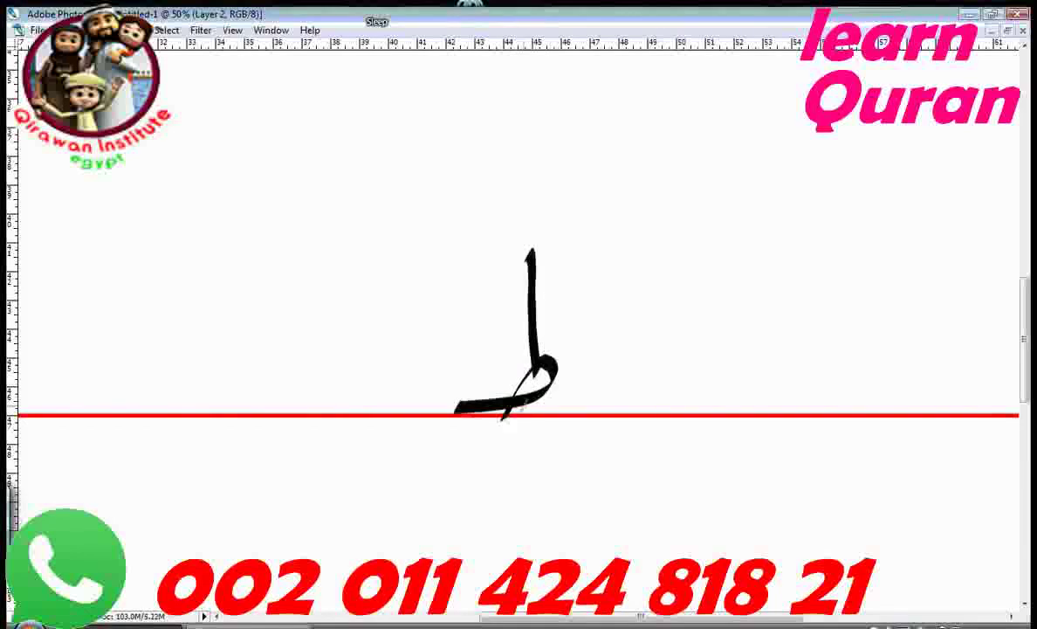
pyautogui.press('Tab')
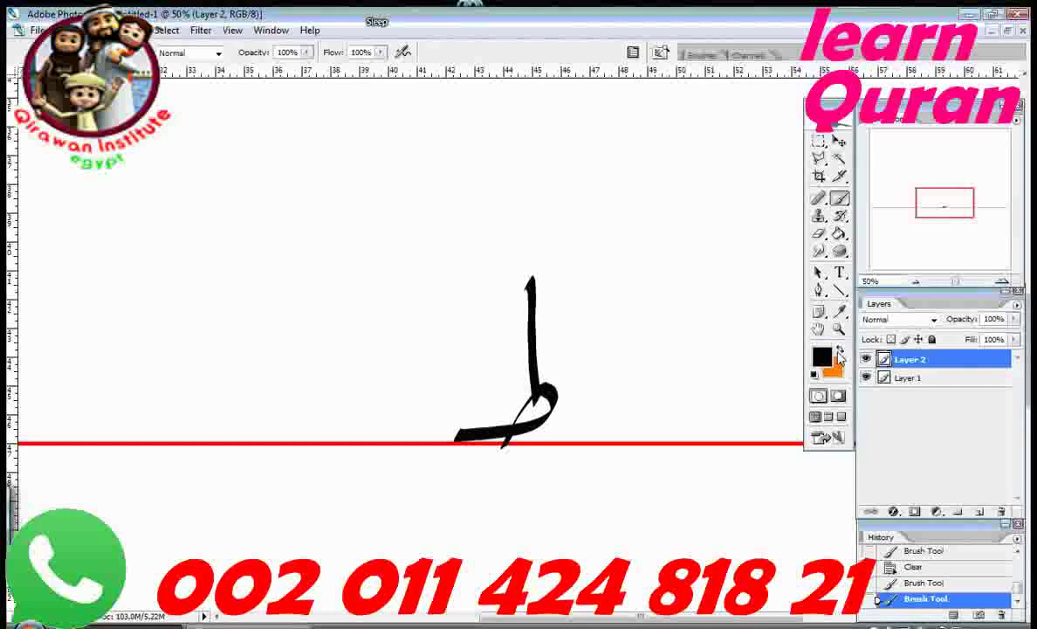
pyautogui.press('x')
pyautogui.press('Tab')
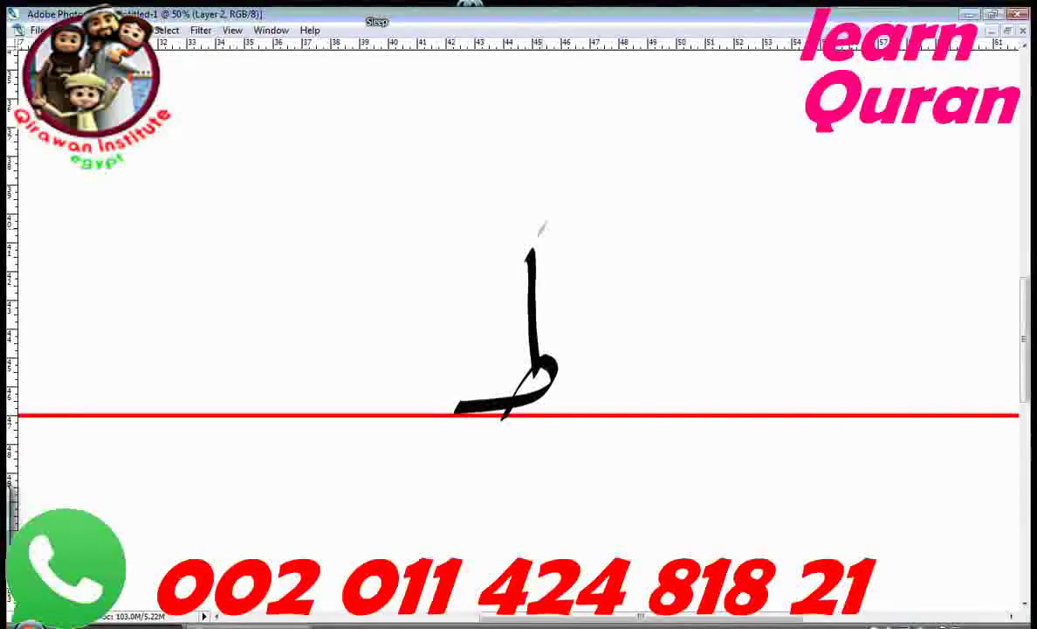
# - Try orange fatha strokes above and kasra strokes below the ط, undoing each one
pyautogui.moveTo(567, 196); pyautogui.dragTo(456, 267)
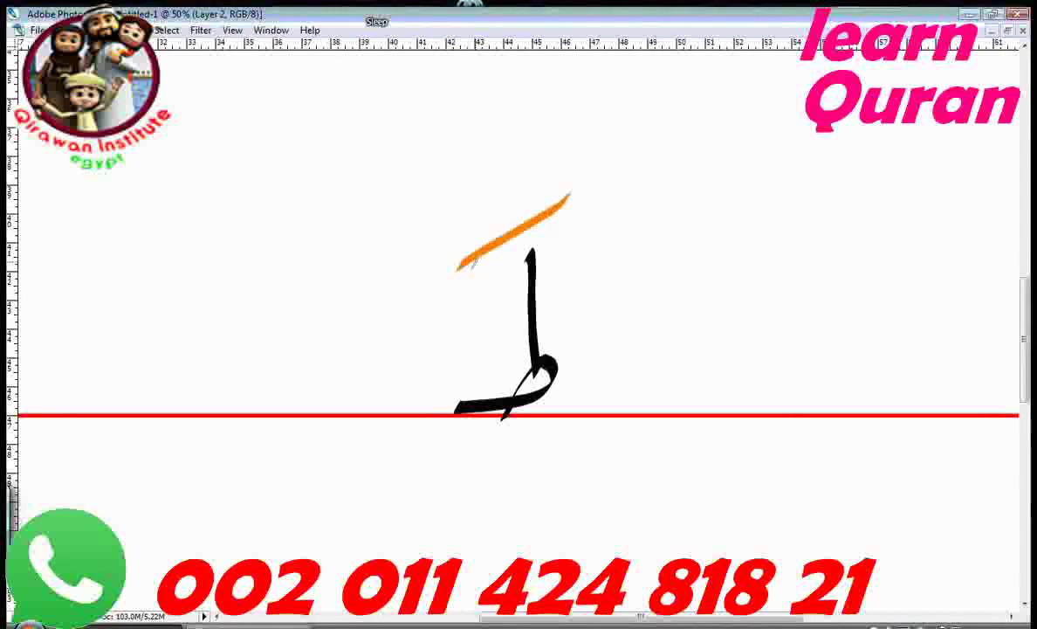
pyautogui.hotkey('ctrl', 'z')
pyautogui.hotkey('ctrl', 'z')
pyautogui.hotkey('ctrl', 'z')
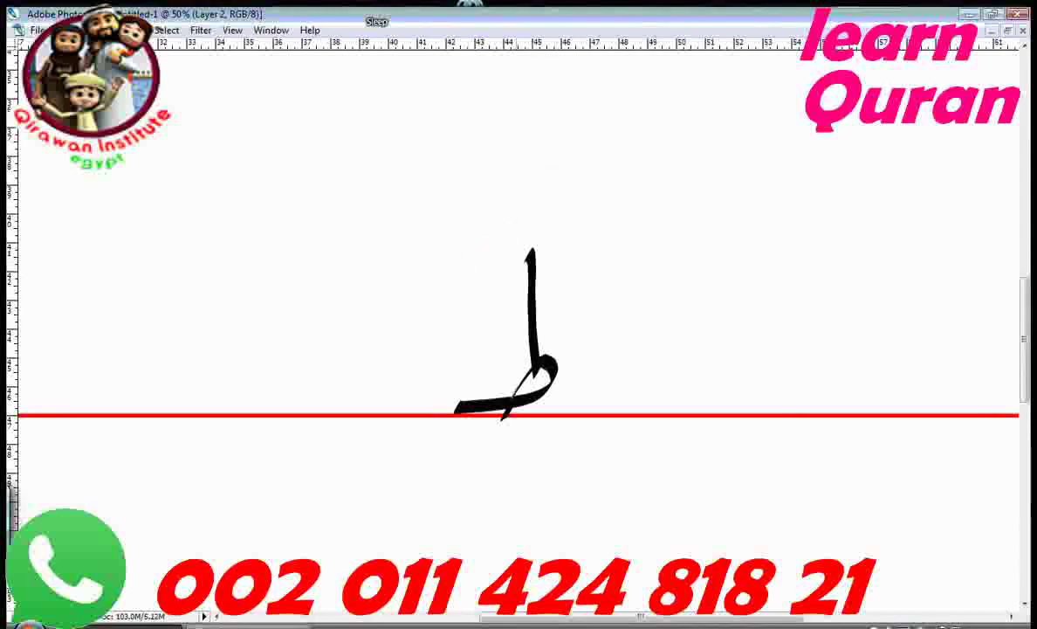
pyautogui.moveTo(562, 435); pyautogui.dragTo(462, 482)
pyautogui.hotkey('ctrl', 'z')
pyautogui.moveTo(570, 190); pyautogui.dragTo(472, 255)
pyautogui.hotkey('ctrl', 'z')
pyautogui.moveTo(564, 191); pyautogui.dragTo(480, 266)
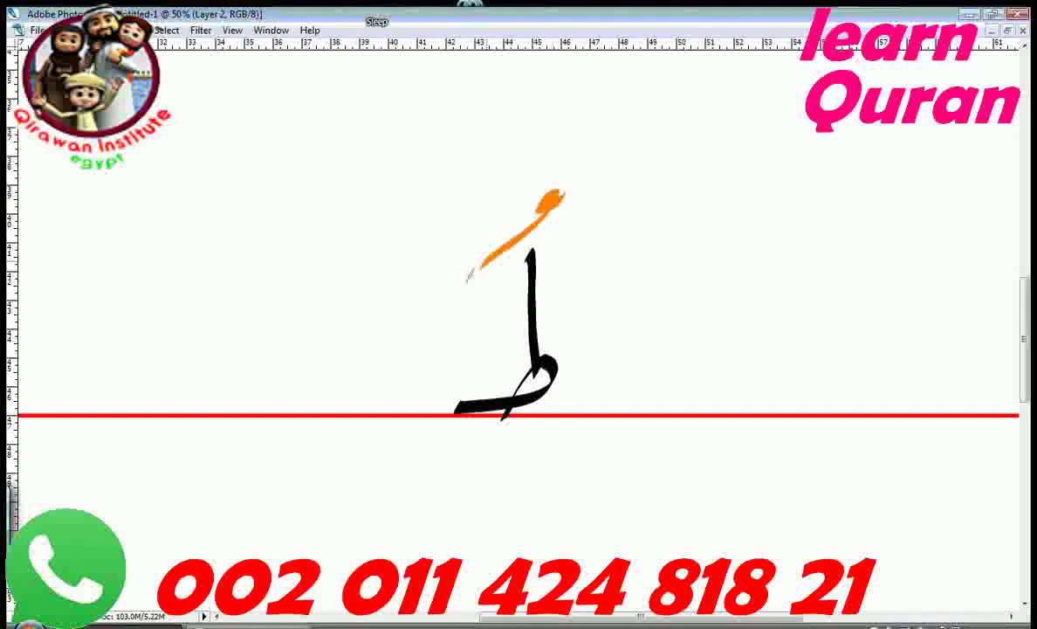
pyautogui.hotkey('ctrl', 'z')
pyautogui.moveTo(572, 431); pyautogui.dragTo(472, 496)
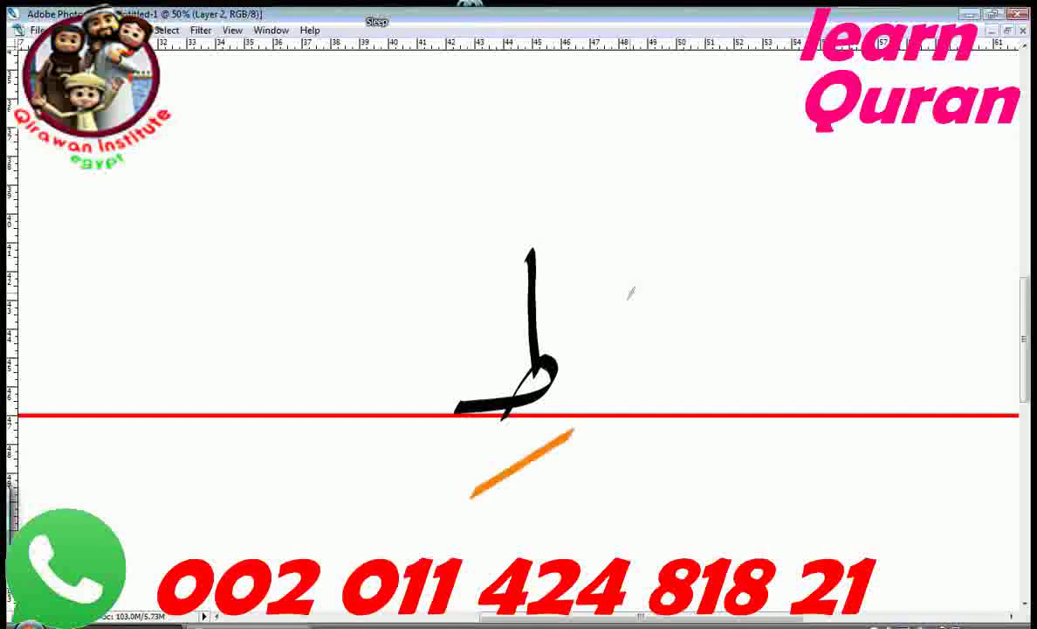
pyautogui.hotkey('ctrl', 'z')
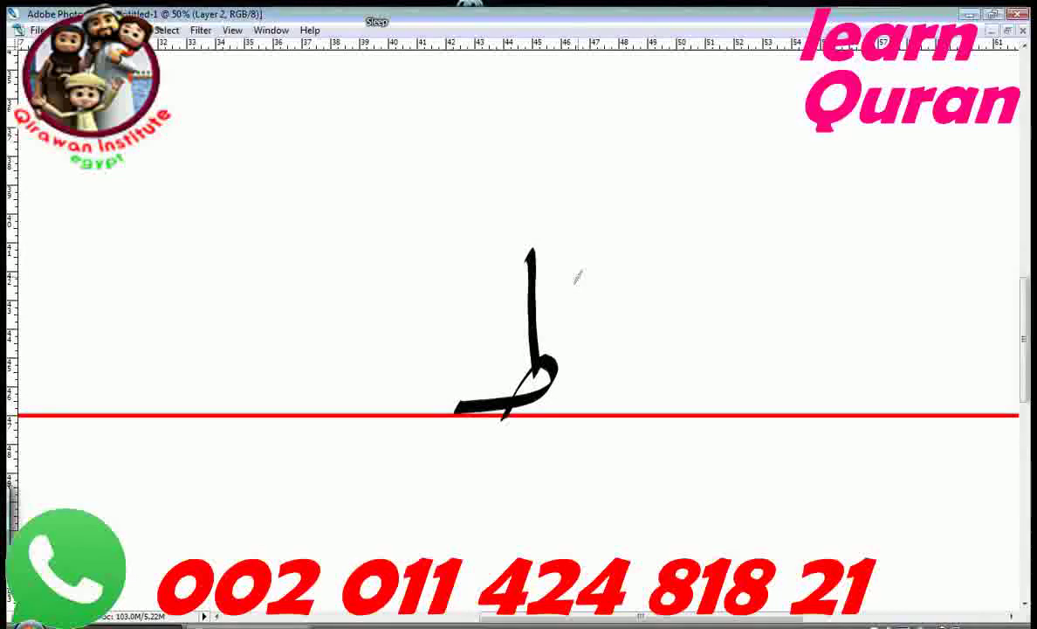
pyautogui.press('Tab')
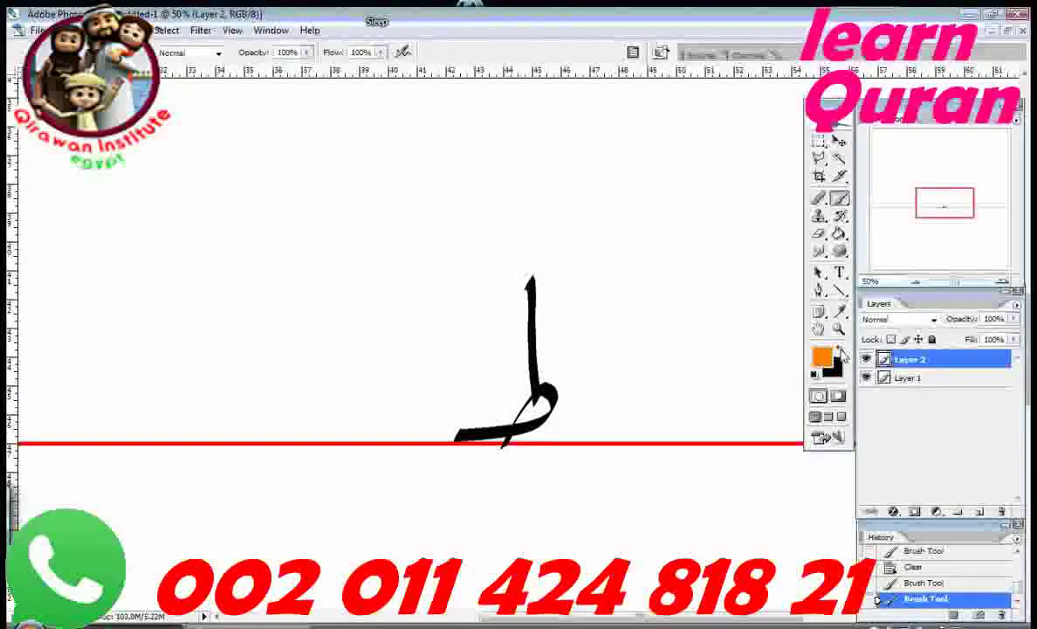
# - Switch back to black and add the dot that turns ط into ظ
pyautogui.press('x')
pyautogui.click(565, 353)
pyautogui.press('Tab')
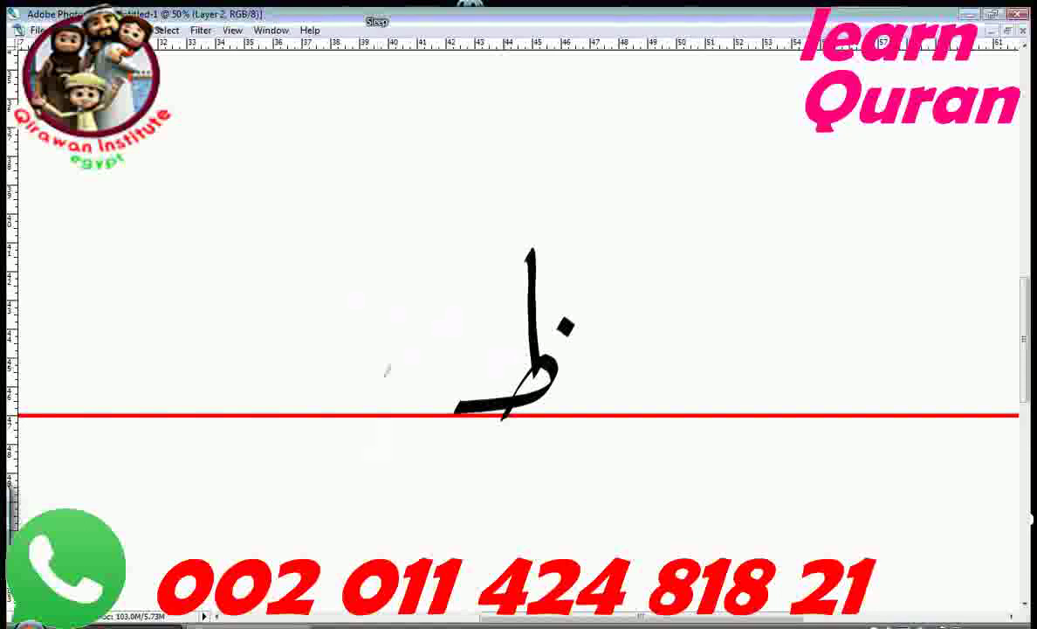
# - Brush ذ left of the ظ and circle both letters
pyautogui.moveTo(287, 369)
pyautogui.mouseDown()
pyautogui.moveTo(306, 389)
pyautogui.moveTo(272, 409)
pyautogui.mouseUp()
pyautogui.moveTo(253, 340)
pyautogui.mouseDown()
pyautogui.moveTo(280, 367)
pyautogui.moveTo(278, 352)
pyautogui.mouseUp()
pyautogui.hotkey('ctrl', 'z')
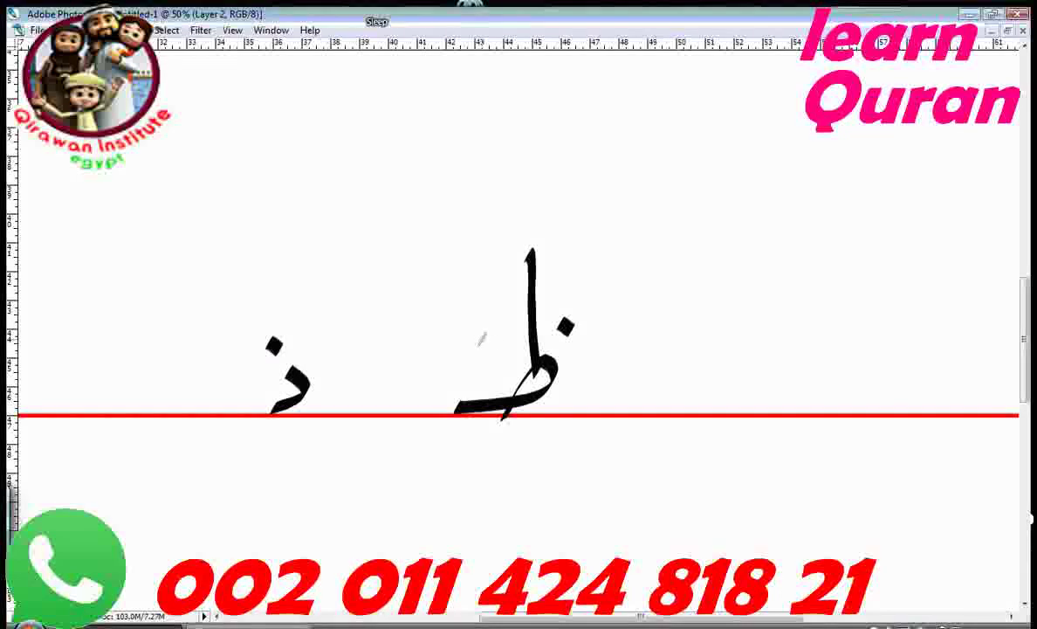
pyautogui.moveTo(297, 304)
pyautogui.mouseDown()
pyautogui.moveTo(248, 308)
pyautogui.moveTo(228, 457)
pyautogui.moveTo(293, 301)
pyautogui.mouseUp()
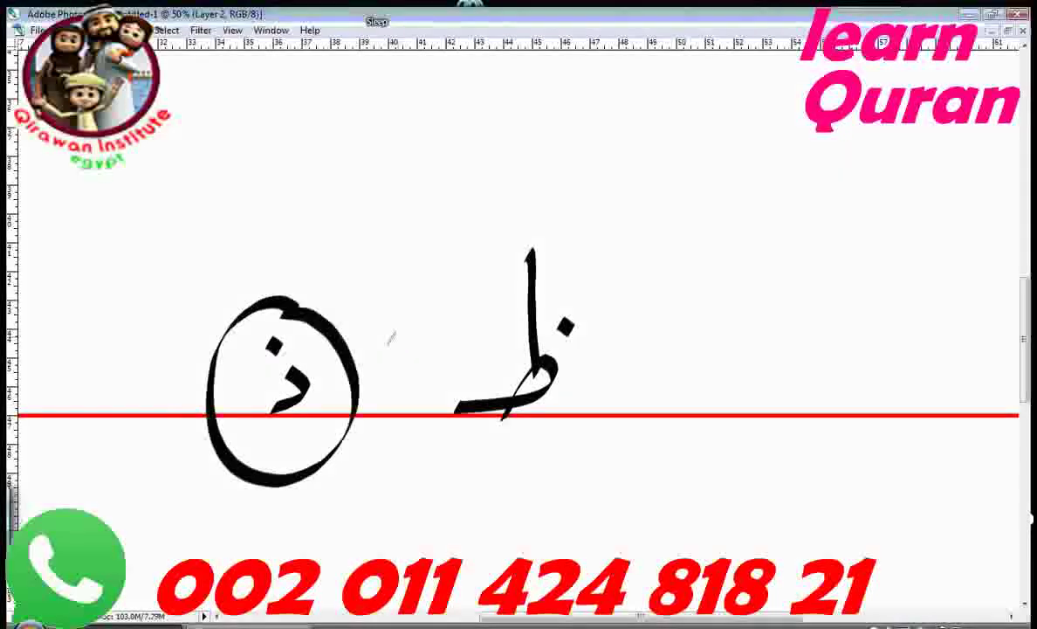
pyautogui.moveTo(515, 229)
pyautogui.mouseDown()
pyautogui.moveTo(398, 365)
pyautogui.moveTo(403, 445)
pyautogui.moveTo(611, 331)
pyautogui.moveTo(587, 262)
pyautogui.moveTo(524, 229)
pyautogui.mouseUp()
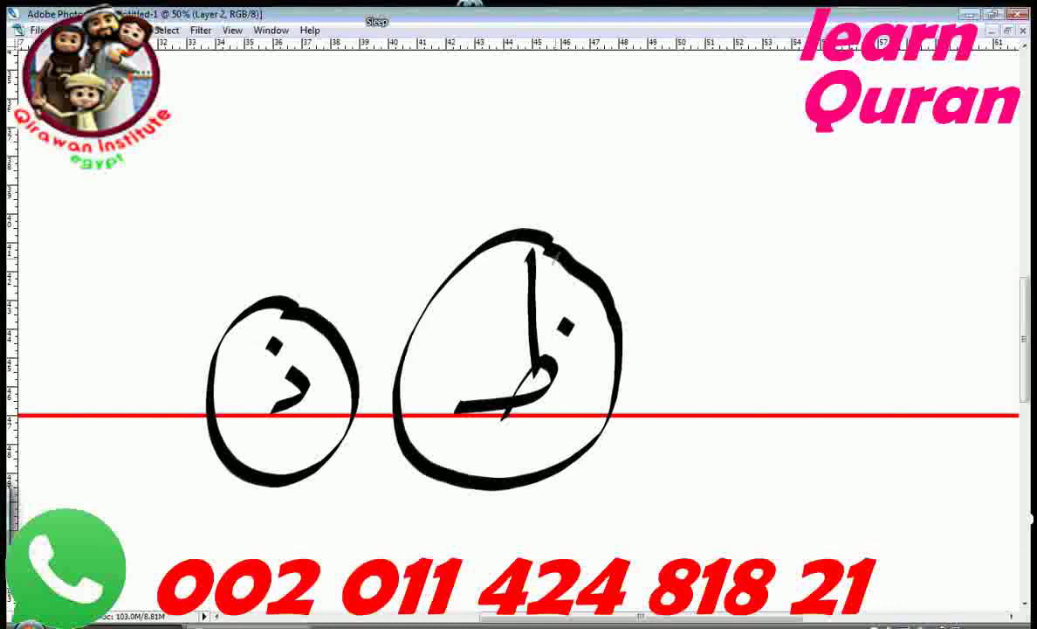
# - Clear the canvas and brush a new ظ with curved base, stem and dot
pyautogui.press('Delete')
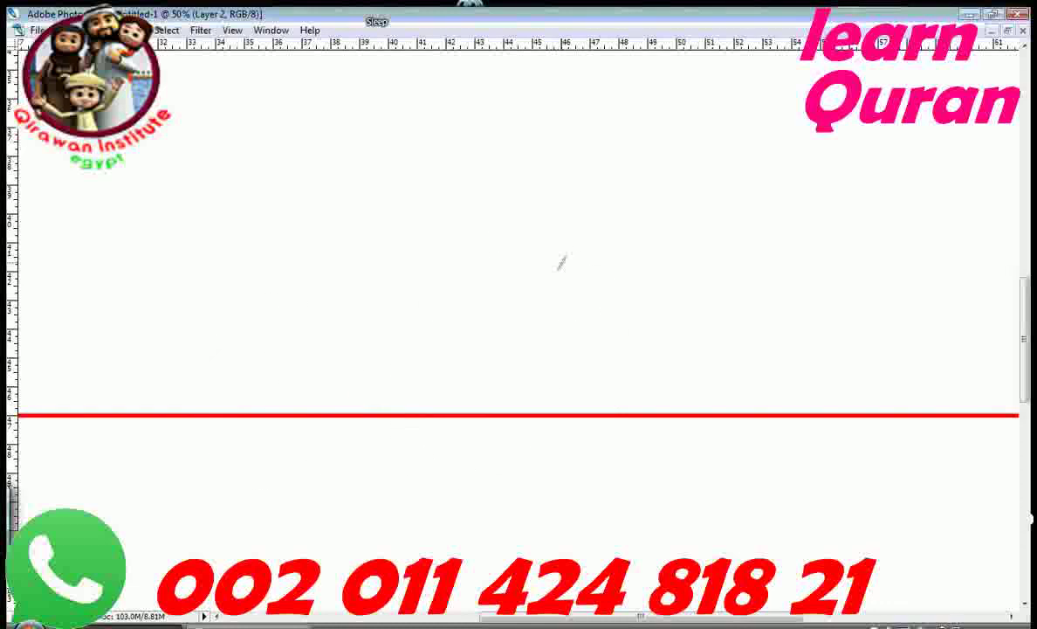
pyautogui.moveTo(476, 420); pyautogui.dragTo(569, 371)
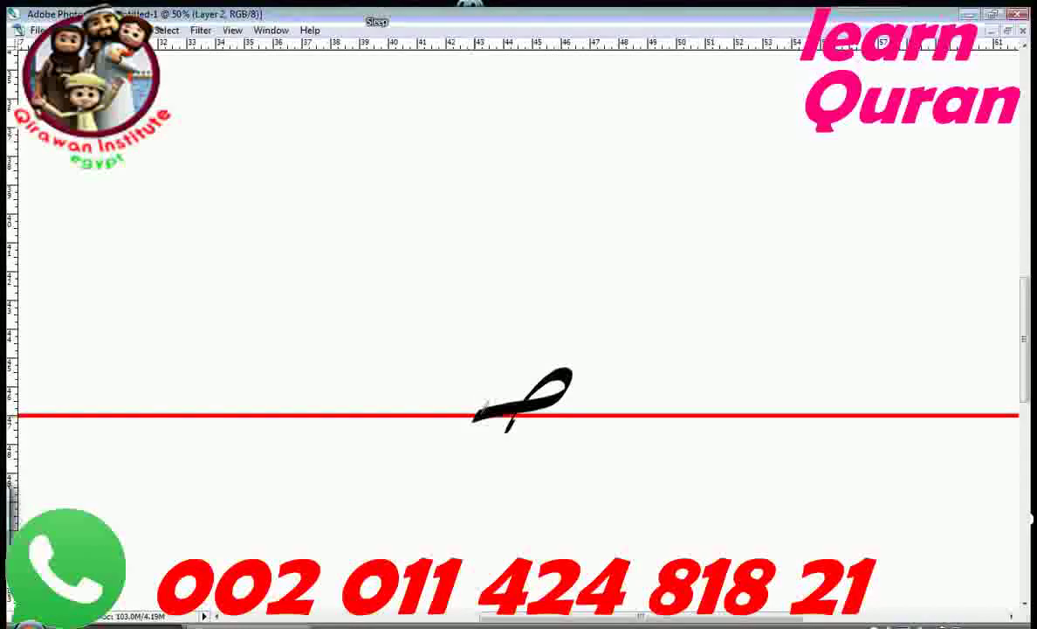
pyautogui.moveTo(536, 282); pyautogui.dragTo(549, 384)
pyautogui.moveTo(570, 336); pyautogui.dragTo(582, 349)
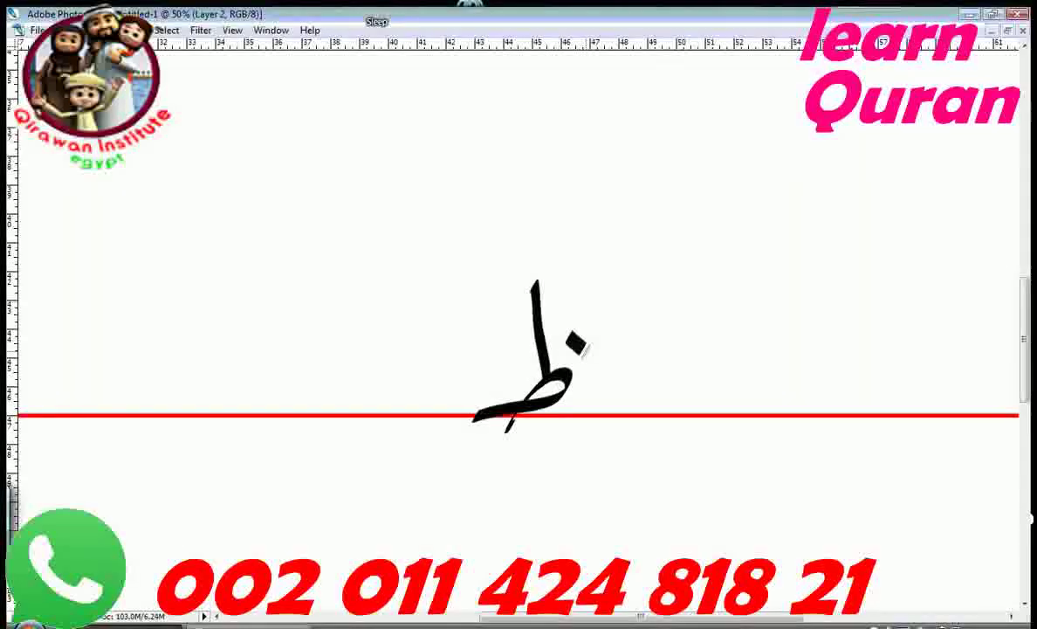
pyautogui.press('Tab')
pyautogui.press('Tab')
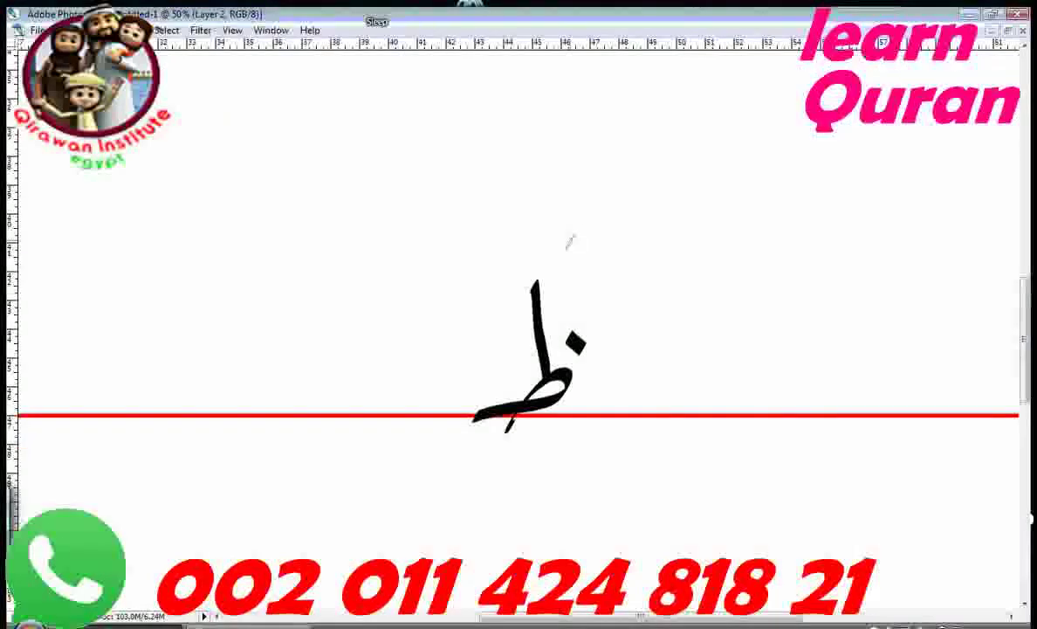
# - Try orange fatha strokes above and kasra strokes below the ظ, undoing each
pyautogui.moveTo(592, 220); pyautogui.dragTo(495, 270)
pyautogui.hotkey('ctrl', 'z')
pyautogui.moveTo(555, 232); pyautogui.dragTo(486, 281)
pyautogui.hotkey('ctrl', 'z')
pyautogui.moveTo(551, 452); pyautogui.dragTo(486, 477)
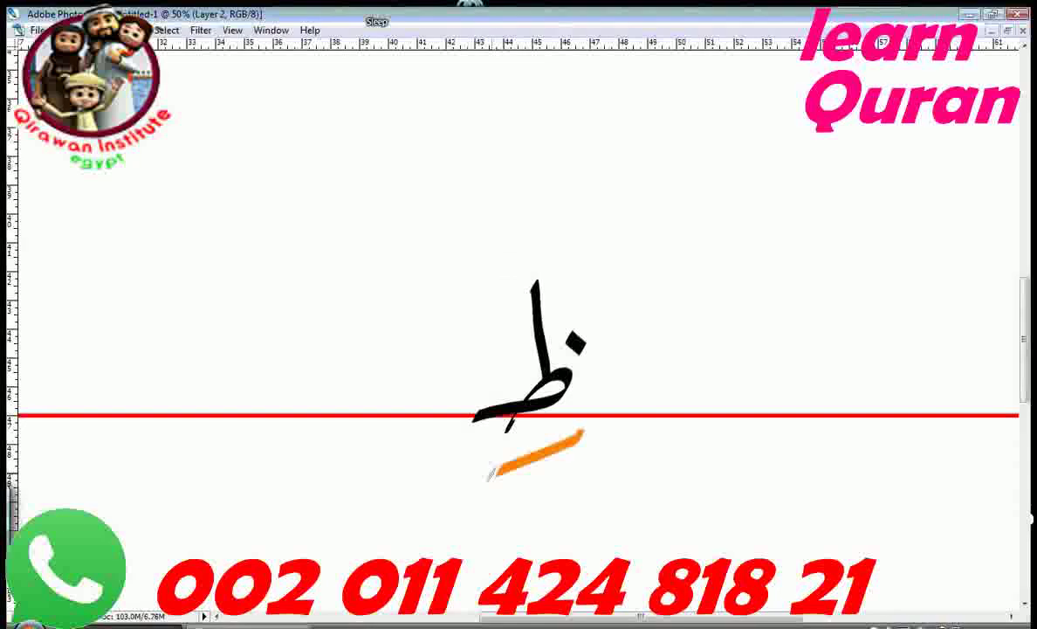
pyautogui.hotkey('ctrl', 'z')
pyautogui.moveTo(591, 220); pyautogui.dragTo(486, 273)
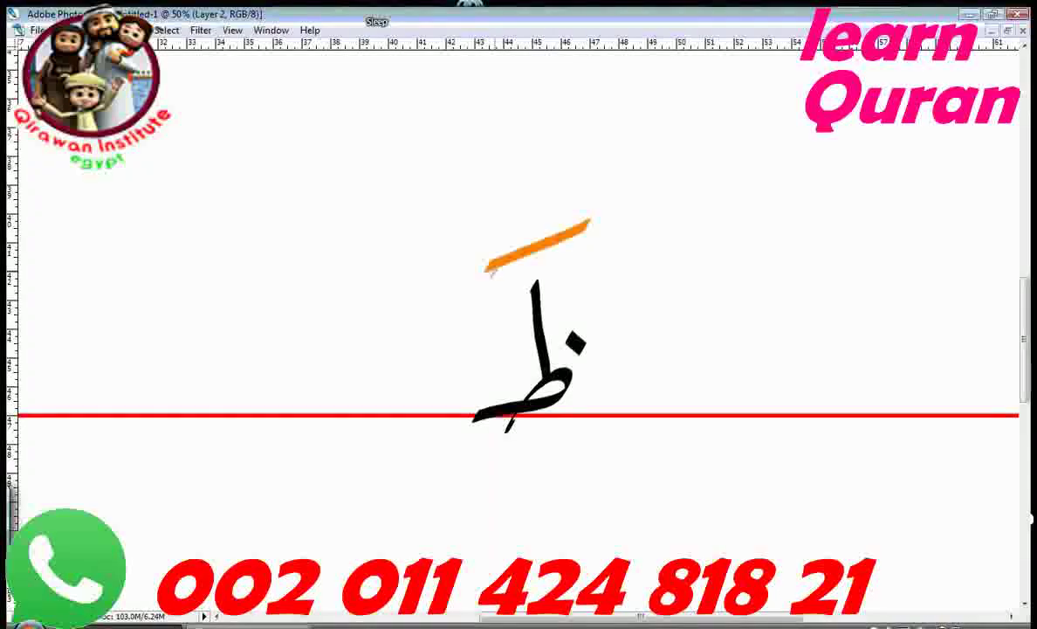
pyautogui.hotkey('ctrl', 'z')
pyautogui.moveTo(570, 223); pyautogui.dragTo(485, 279)
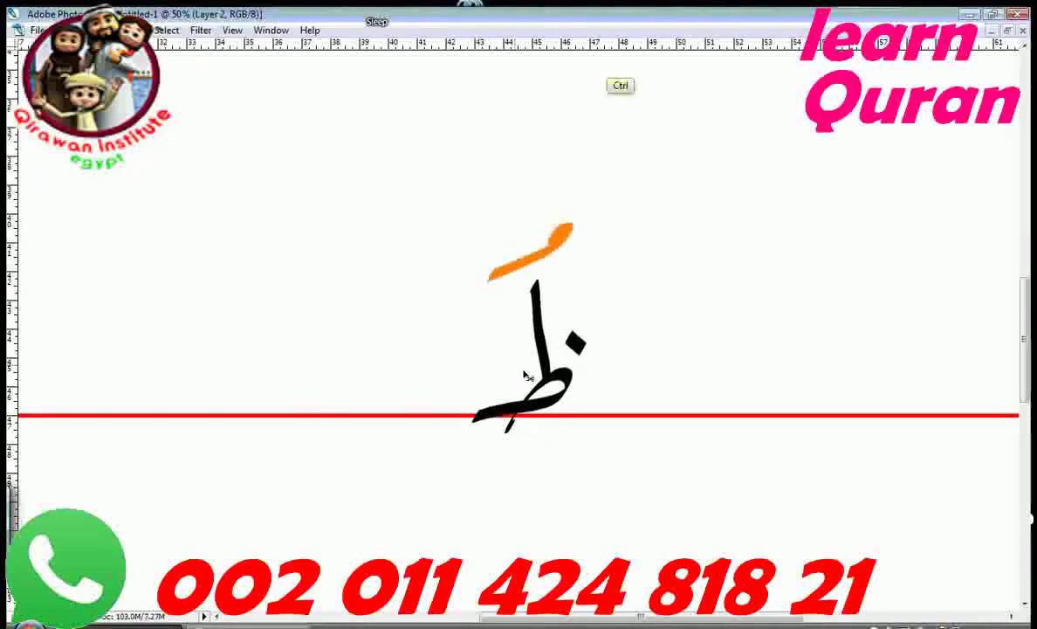
pyautogui.hotkey('ctrl', 'z')
pyautogui.moveTo(588, 435); pyautogui.dragTo(482, 479)
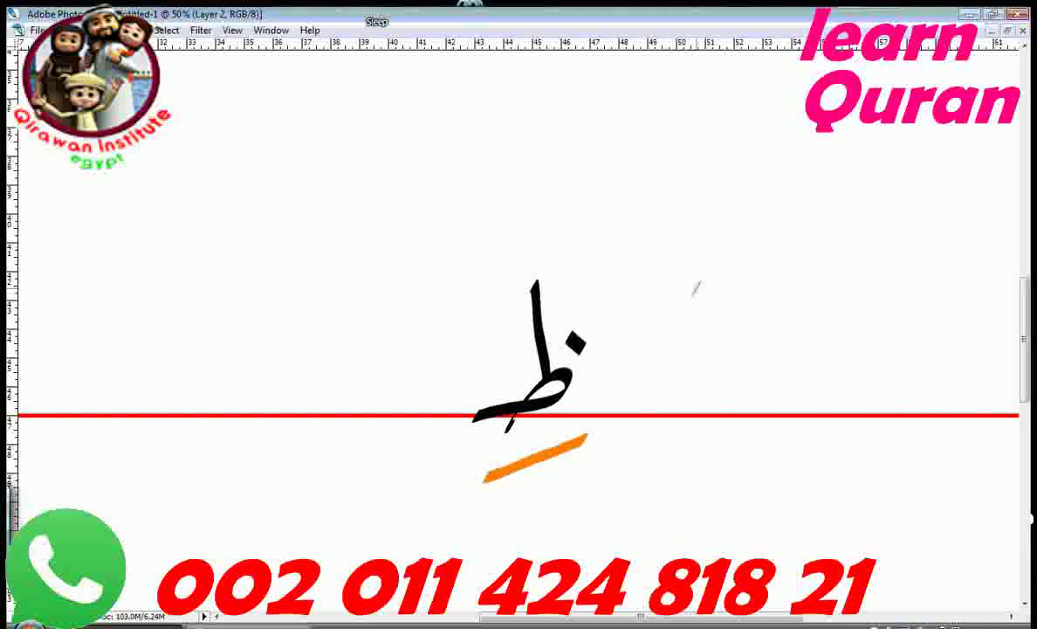
pyautogui.hotkey('ctrl', 'z')
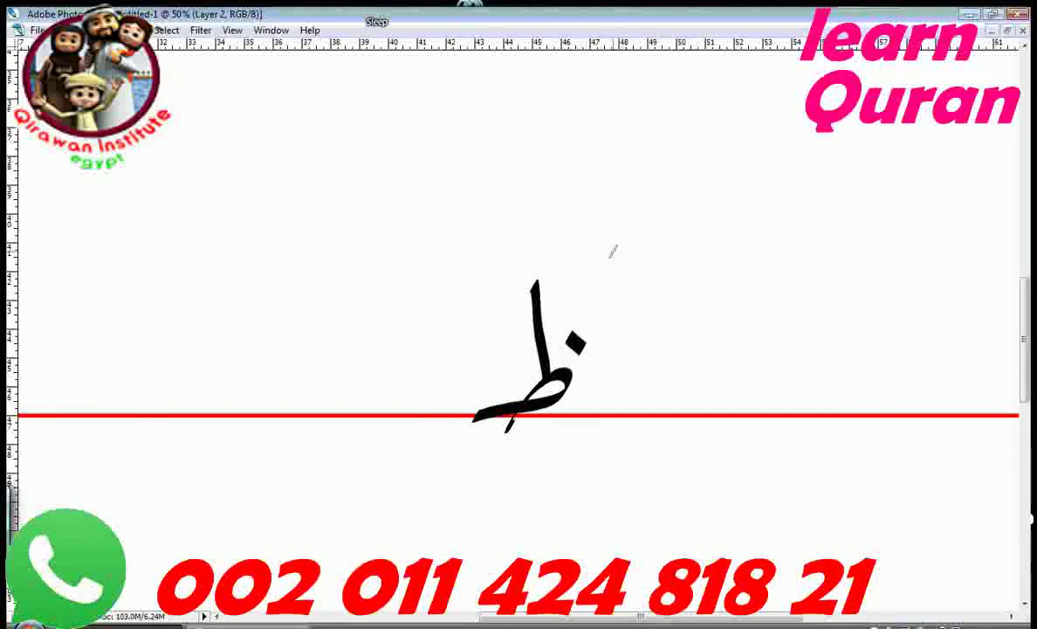
# - Remove the ظ and brush a new black stroke near the right end of the baseline
pyautogui.press('Delete')
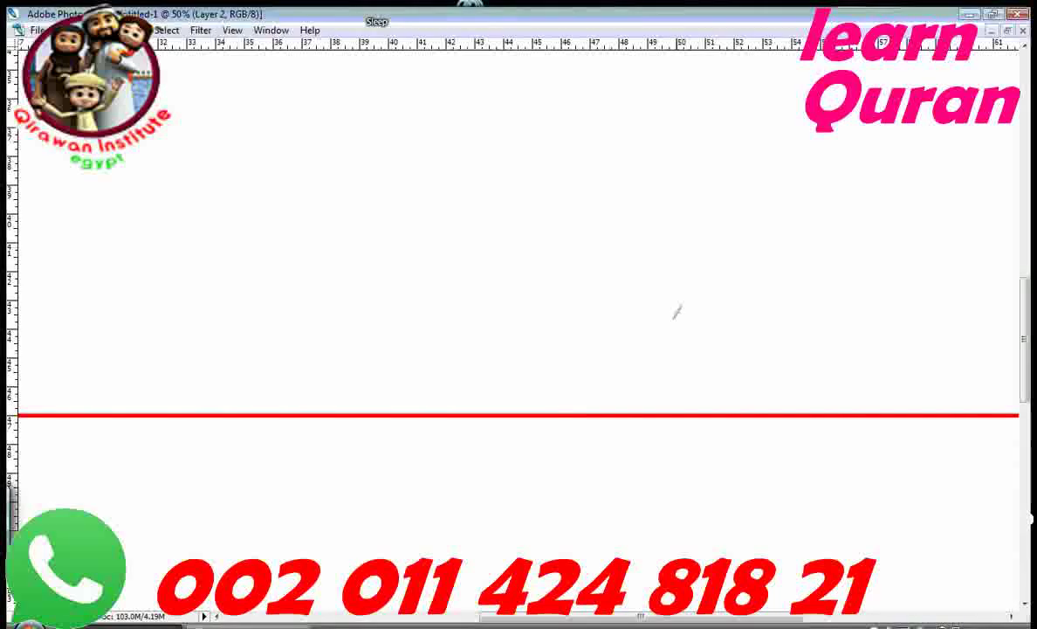
pyautogui.press('Tab')
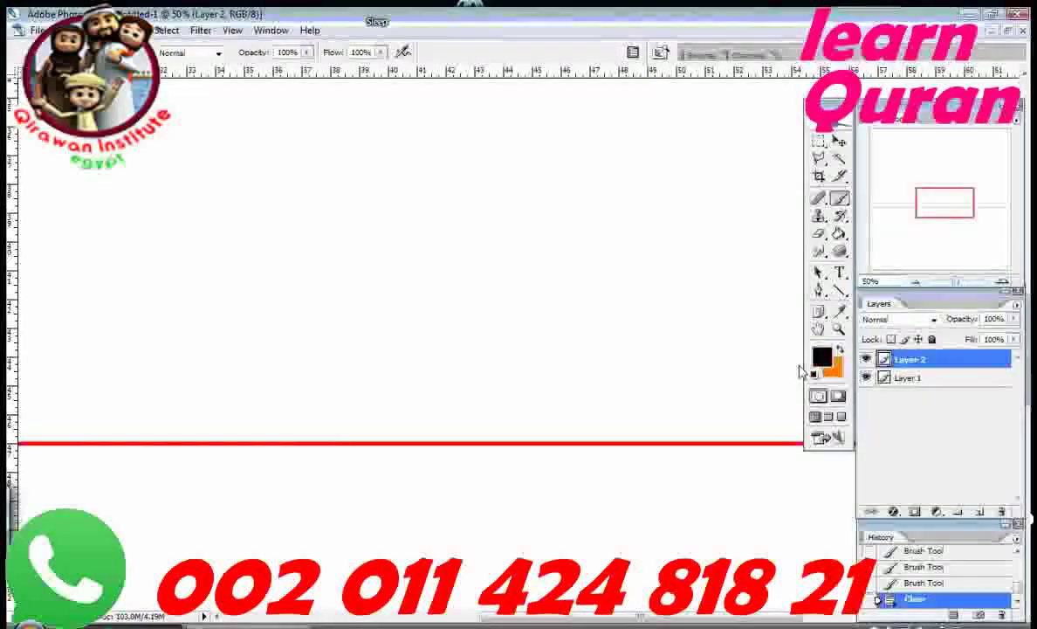
pyautogui.press('Tab')
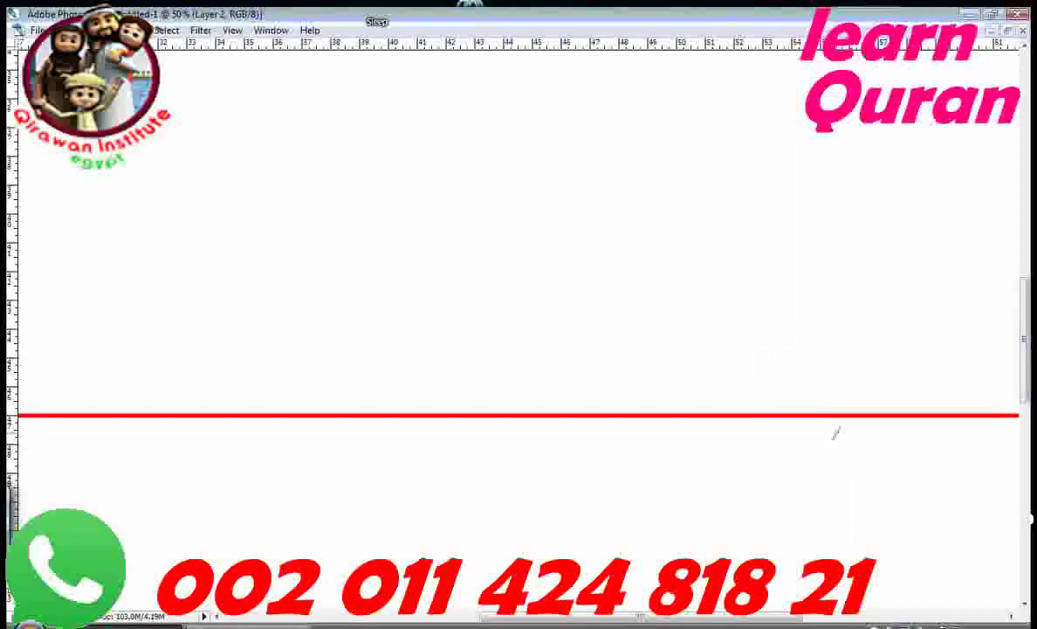
pyautogui.moveTo(857, 443)
pyautogui.mouseDown()
pyautogui.moveTo(901, 390)
pyautogui.moveTo(861, 412)
pyautogui.moveTo(818, 410)
pyautogui.mouseUp()
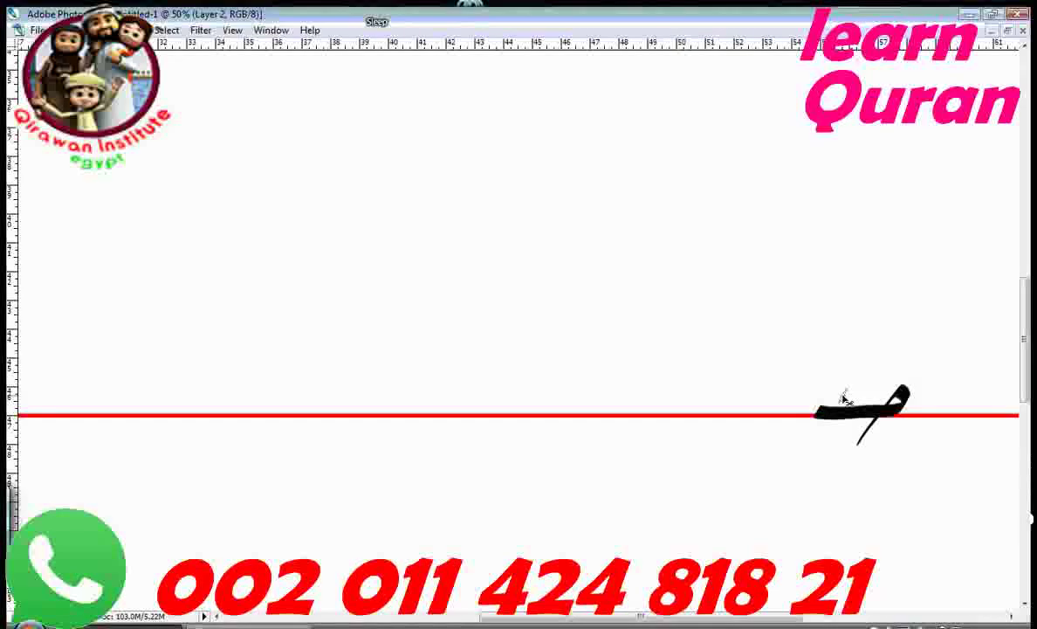
# - Redraw the ط body and upright on the right side of the red baseline
pyautogui.hotkey('ctrl', 'z')
pyautogui.moveTo(834, 441)
pyautogui.mouseDown()
pyautogui.moveTo(896, 382)
pyautogui.moveTo(831, 411)
pyautogui.moveTo(803, 410)
pyautogui.mouseUp()
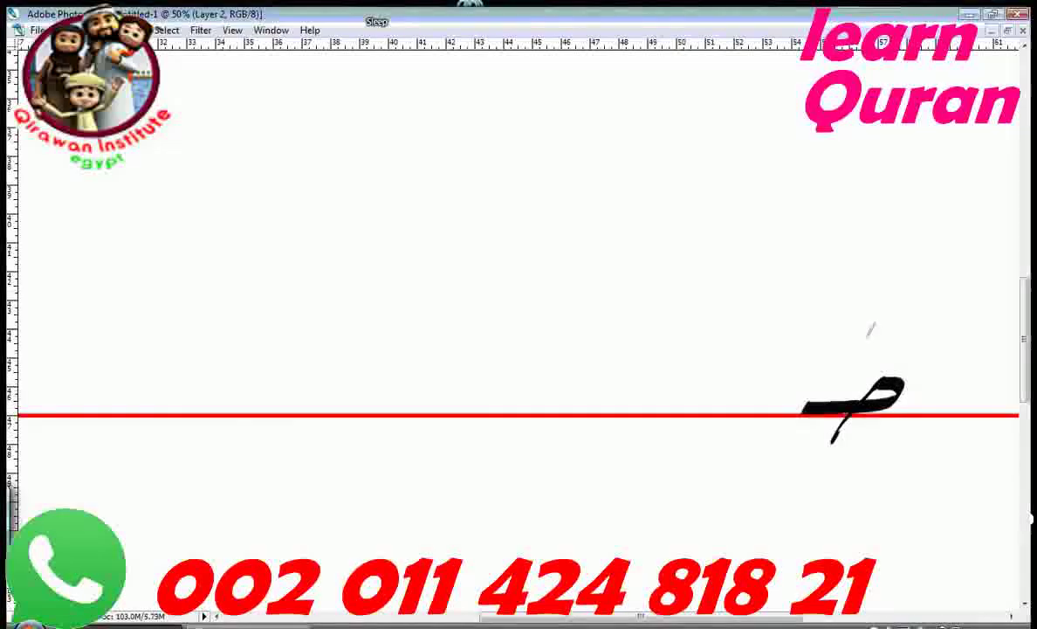
pyautogui.moveTo(878, 288); pyautogui.dragTo(866, 397)
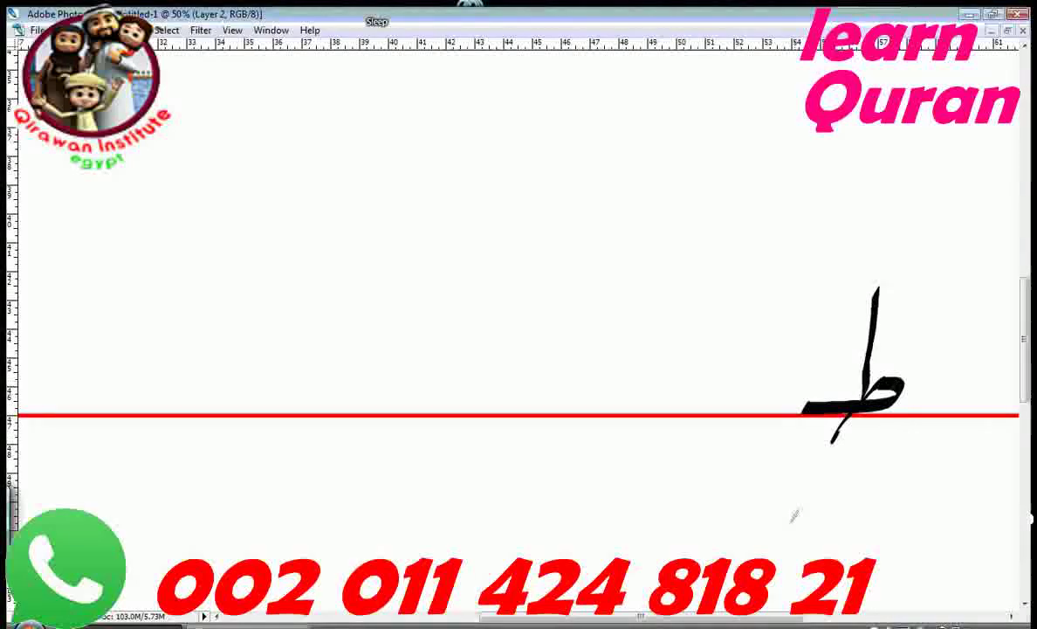
# - Paint a second ط below and a third above the line, then clear all strokes
pyautogui.moveTo(834, 523); pyautogui.dragTo(764, 528)
pyautogui.moveTo(868, 421); pyautogui.dragTo(861, 481)
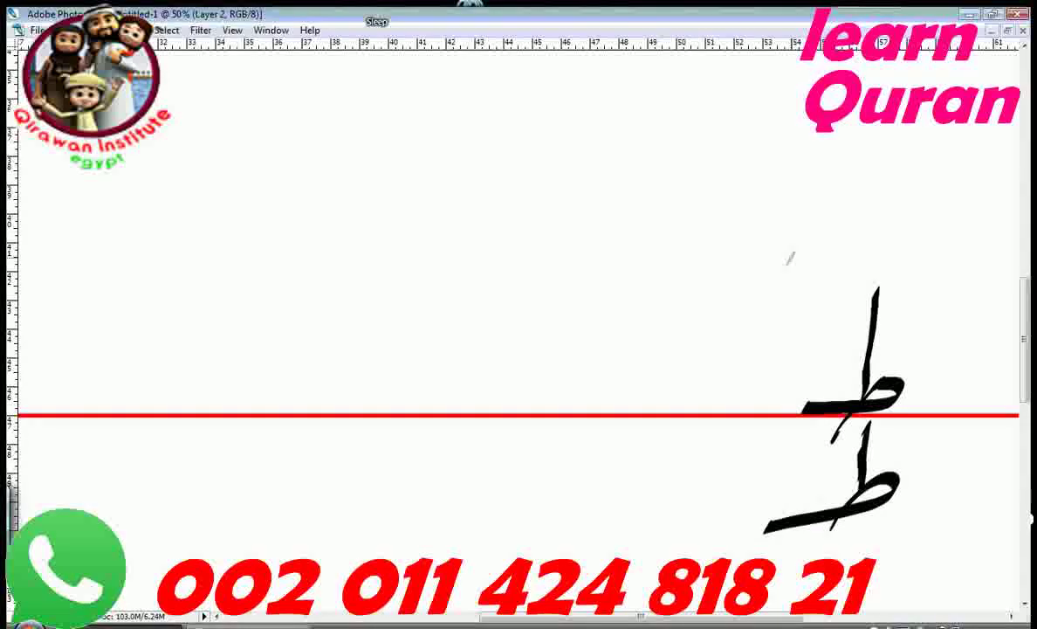
pyautogui.moveTo(848, 224)
pyautogui.mouseDown()
pyautogui.moveTo(910, 165)
pyautogui.moveTo(792, 220)
pyautogui.mouseUp()
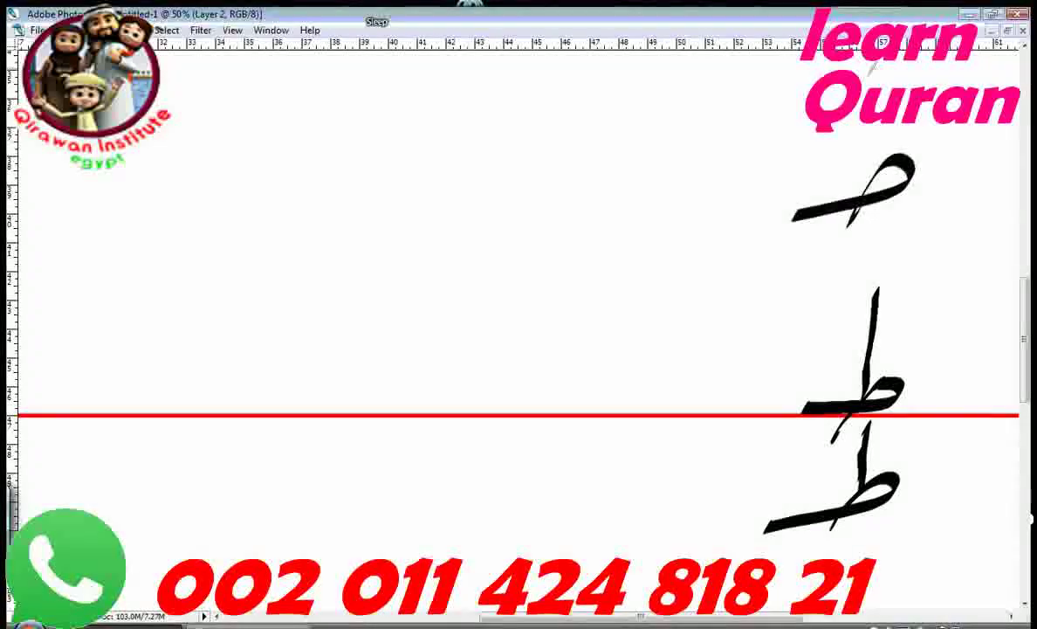
pyautogui.moveTo(877, 57); pyautogui.dragTo(873, 155)
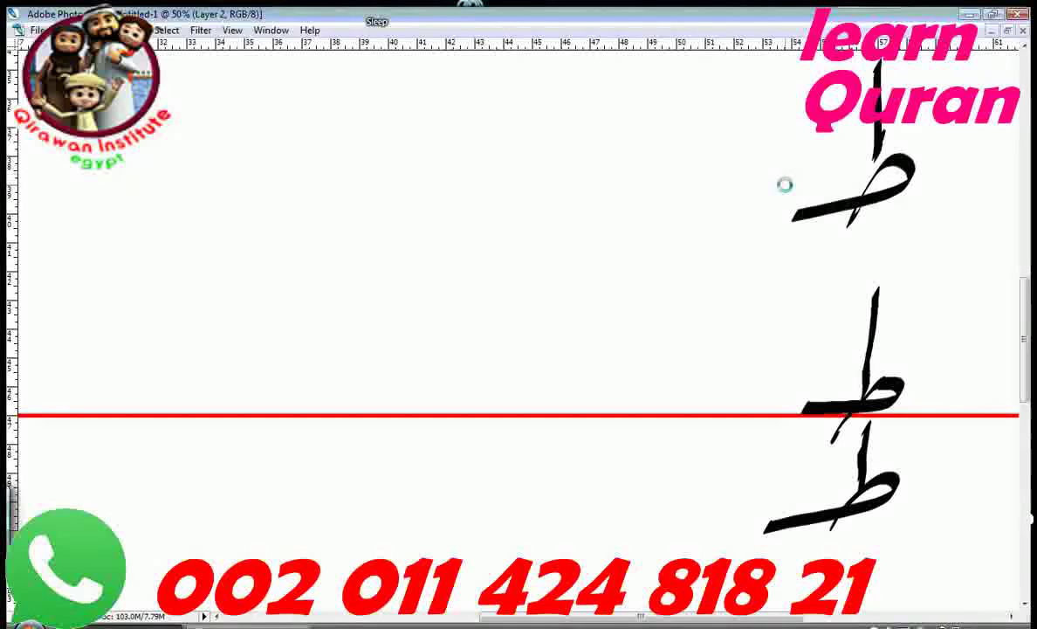
pyautogui.press('Delete')
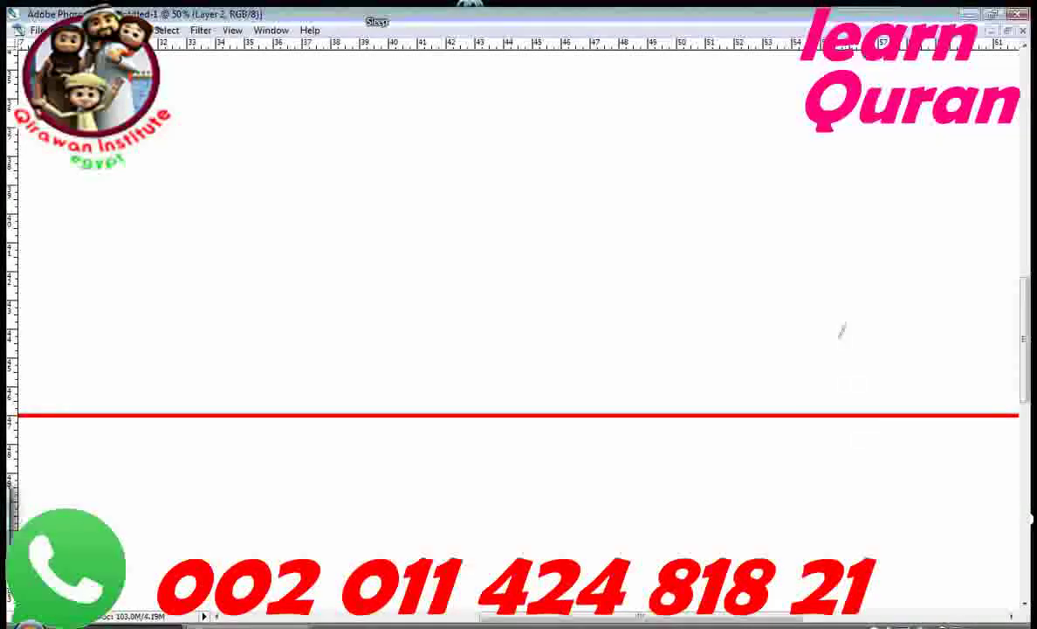
# - Brush the rightmost ط with small teeth, a long diagonal and a connecting baseline stroke
pyautogui.moveTo(856, 439)
pyautogui.mouseDown()
pyautogui.moveTo(875, 410)
pyautogui.moveTo(816, 419)
pyautogui.mouseUp()
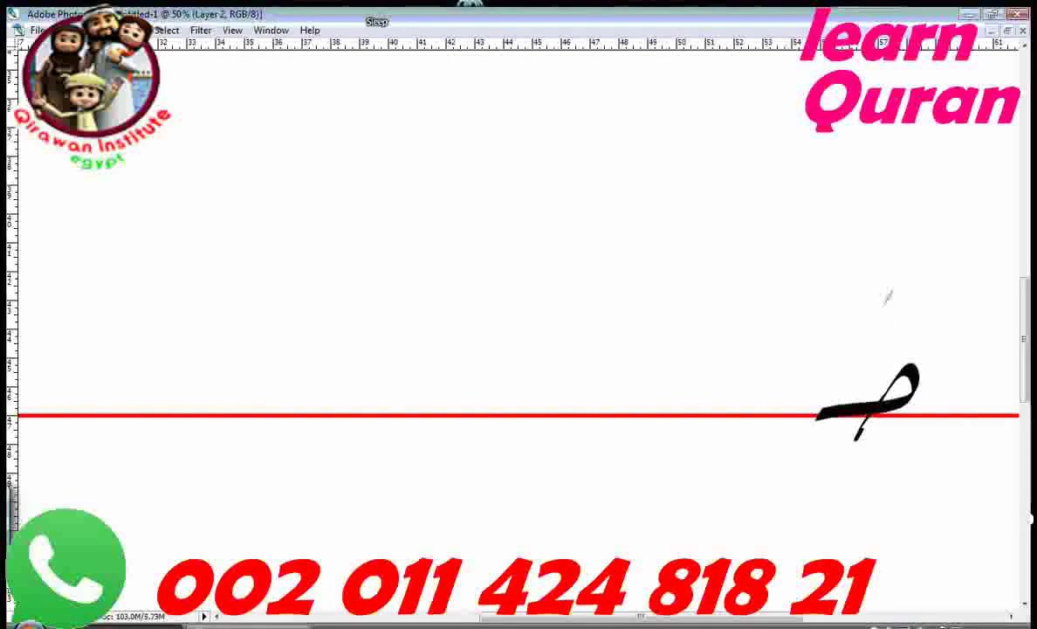
pyautogui.moveTo(895, 281); pyautogui.dragTo(881, 372)
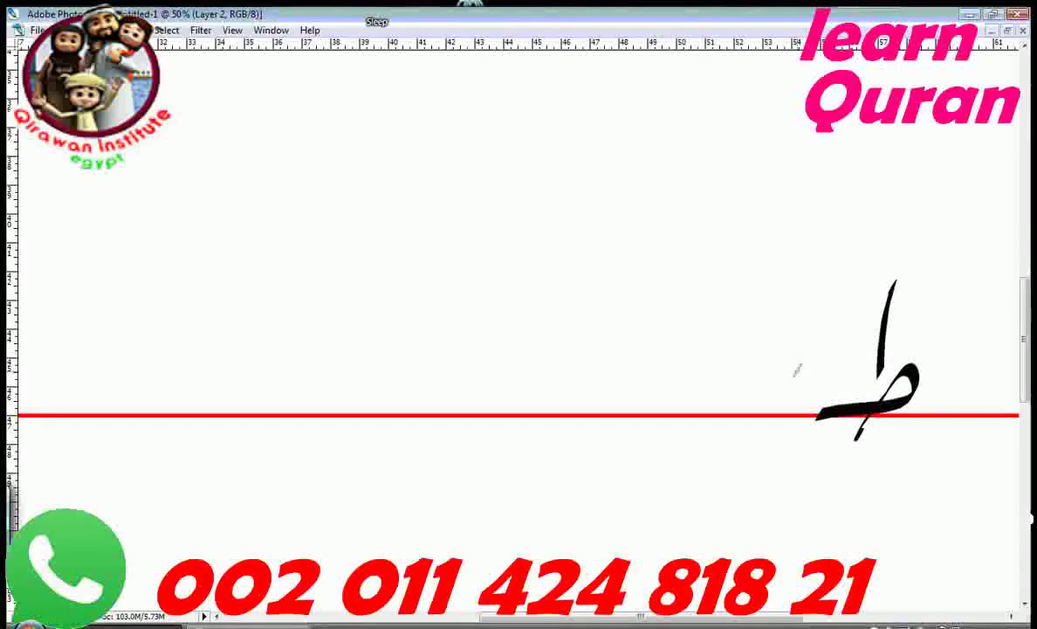
pyautogui.moveTo(816, 405); pyautogui.dragTo(809, 414)
pyautogui.moveTo(804, 404); pyautogui.dragTo(782, 416)
pyautogui.moveTo(788, 248); pyautogui.dragTo(685, 555)
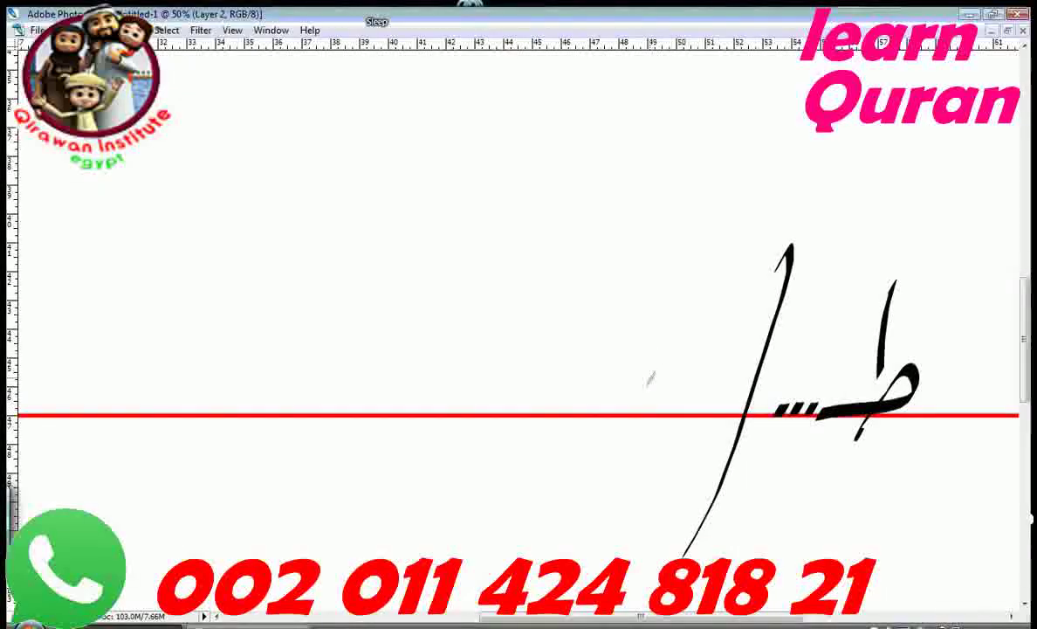
pyautogui.moveTo(699, 403); pyautogui.dragTo(610, 412)
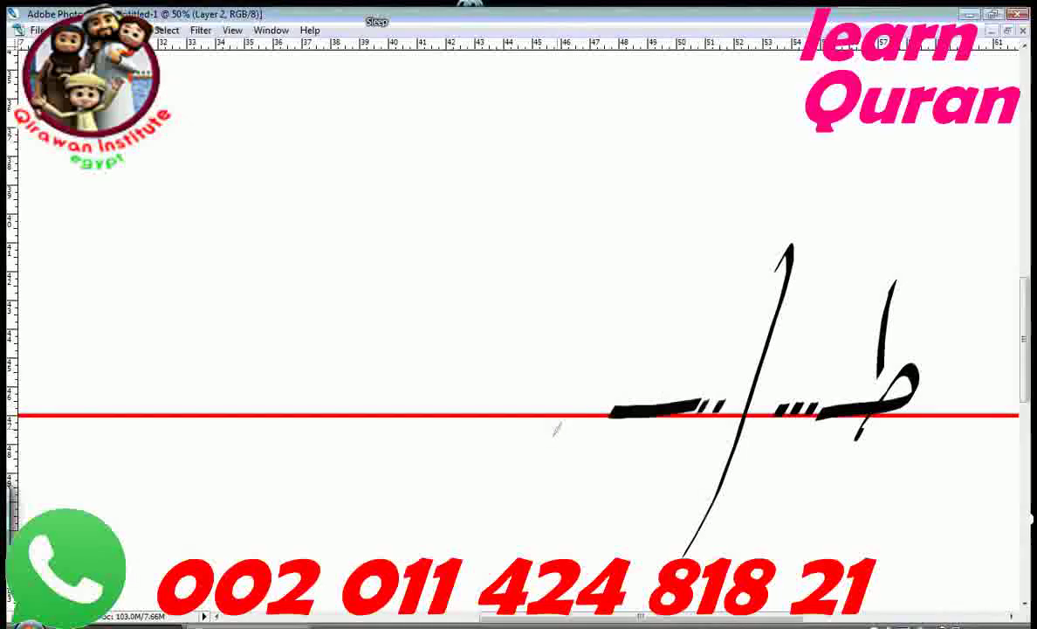
# - Paint the middle ط, then add teeth, a diagonal and a leftward connecting stroke
pyautogui.moveTo(546, 442)
pyautogui.mouseDown()
pyautogui.moveTo(576, 371)
pyautogui.moveTo(616, 390)
pyautogui.moveTo(481, 417)
pyautogui.mouseUp()
pyautogui.moveTo(597, 267); pyautogui.dragTo(577, 393)
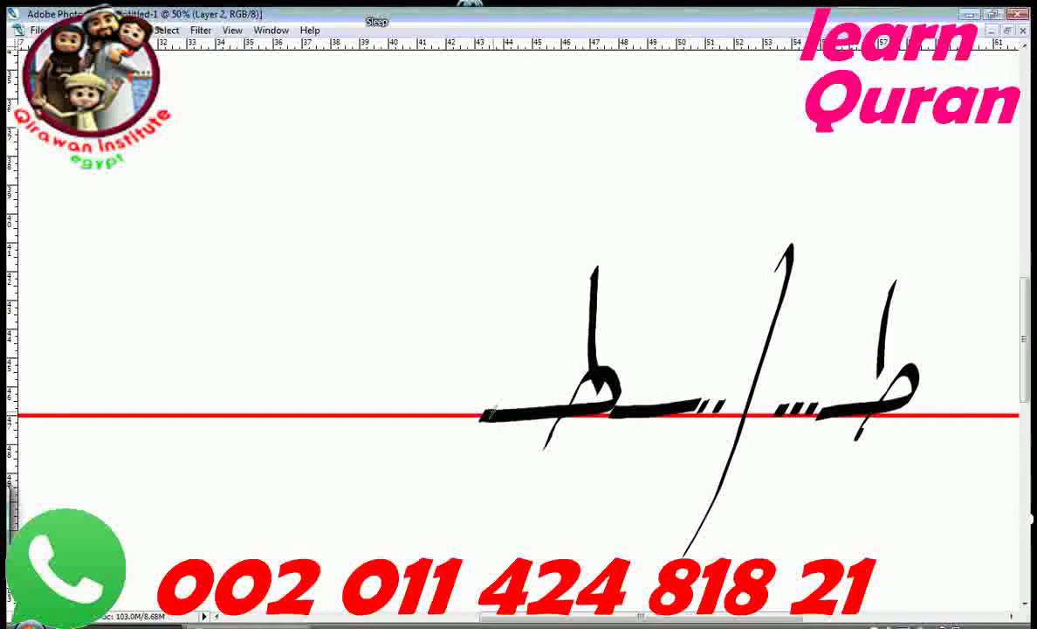
pyautogui.moveTo(479, 411); pyautogui.dragTo(441, 415)
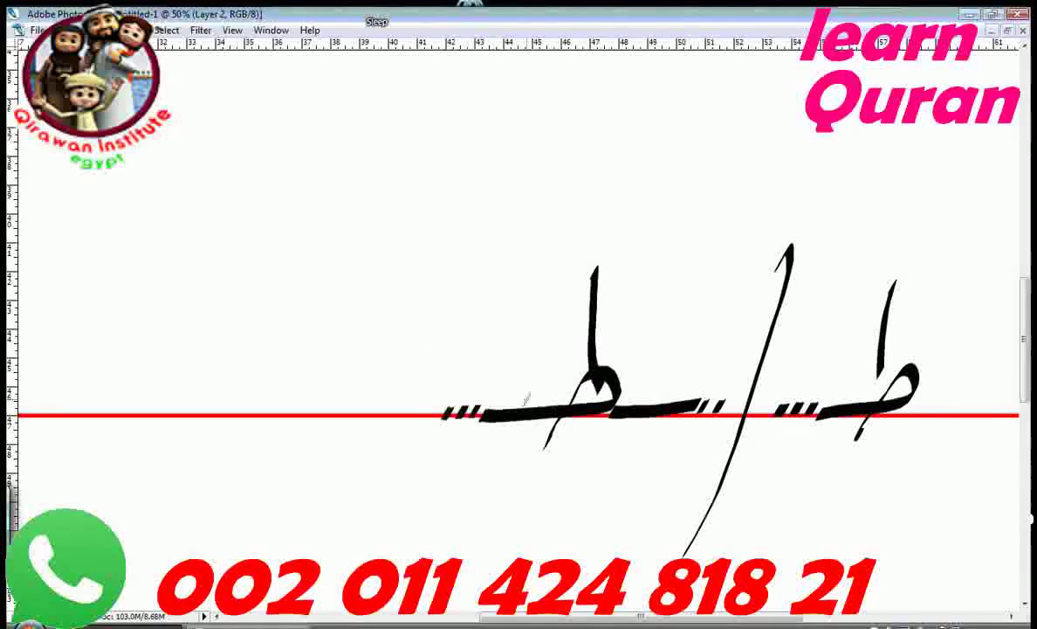
pyautogui.moveTo(492, 242); pyautogui.dragTo(373, 559)
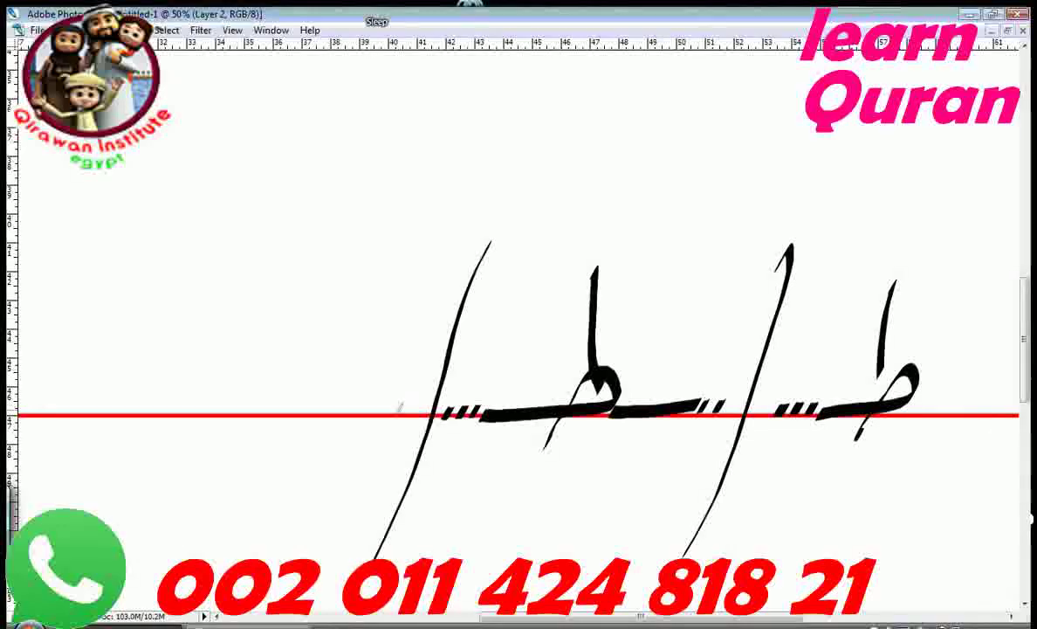
pyautogui.moveTo(393, 407); pyautogui.dragTo(310, 409)
# - Brush the leftmost ط and dot the rightmost one to make ظ
pyautogui.moveTo(216, 429)
pyautogui.mouseDown()
pyautogui.moveTo(288, 372)
pyautogui.moveTo(310, 389)
pyautogui.moveTo(188, 410)
pyautogui.mouseUp()
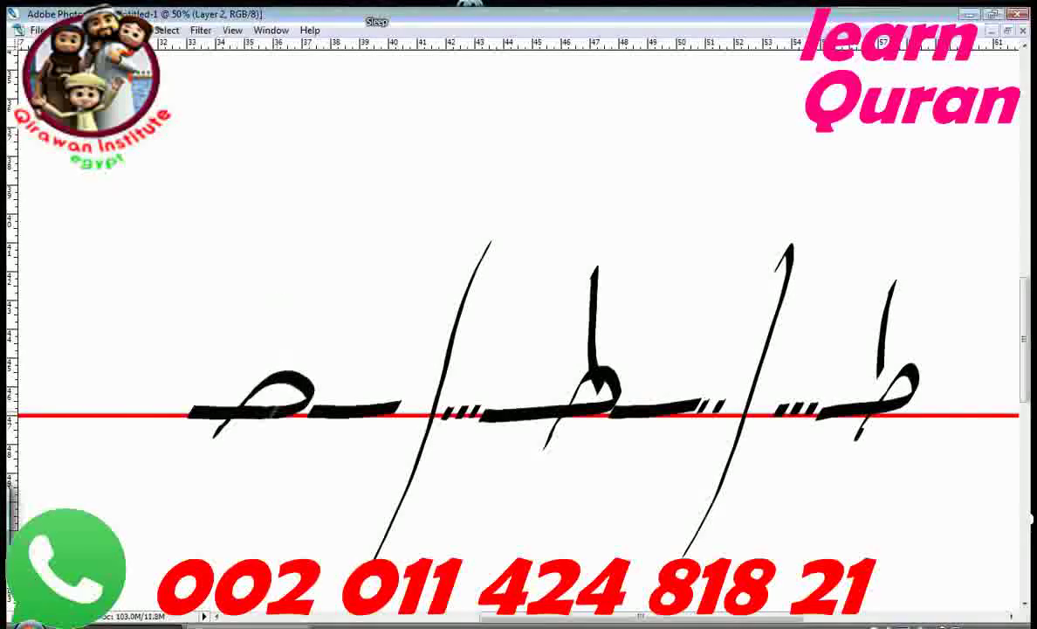
pyautogui.moveTo(276, 274); pyautogui.dragTo(278, 377)
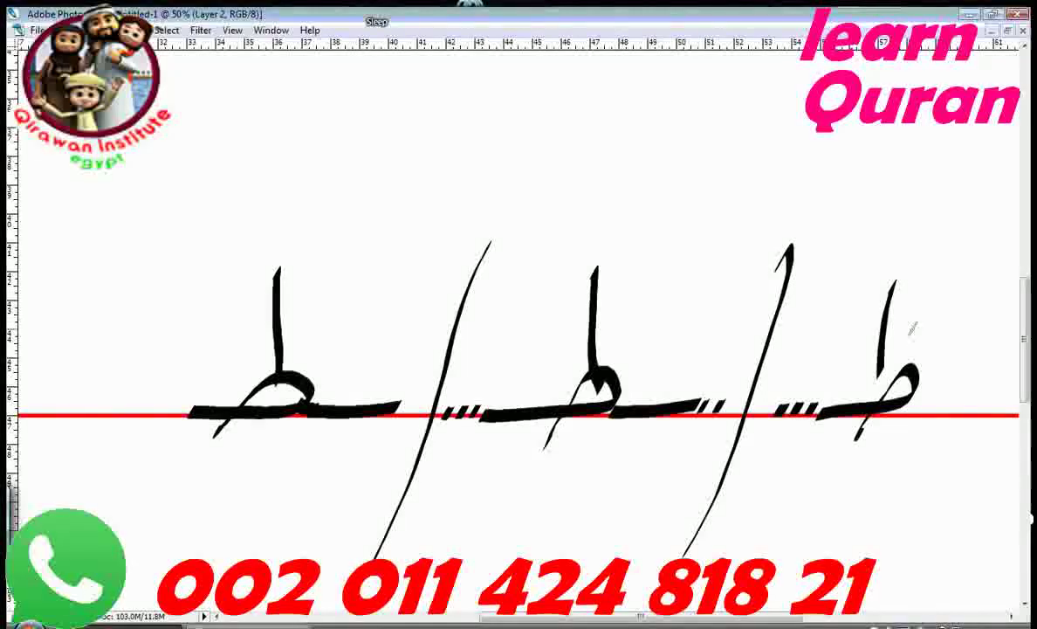
pyautogui.moveTo(912, 335); pyautogui.dragTo(921, 348)
# - Dot the middle and leftmost ط to make ظ, then clear the calligraphy
pyautogui.moveTo(617, 336); pyautogui.dragTo(627, 347)
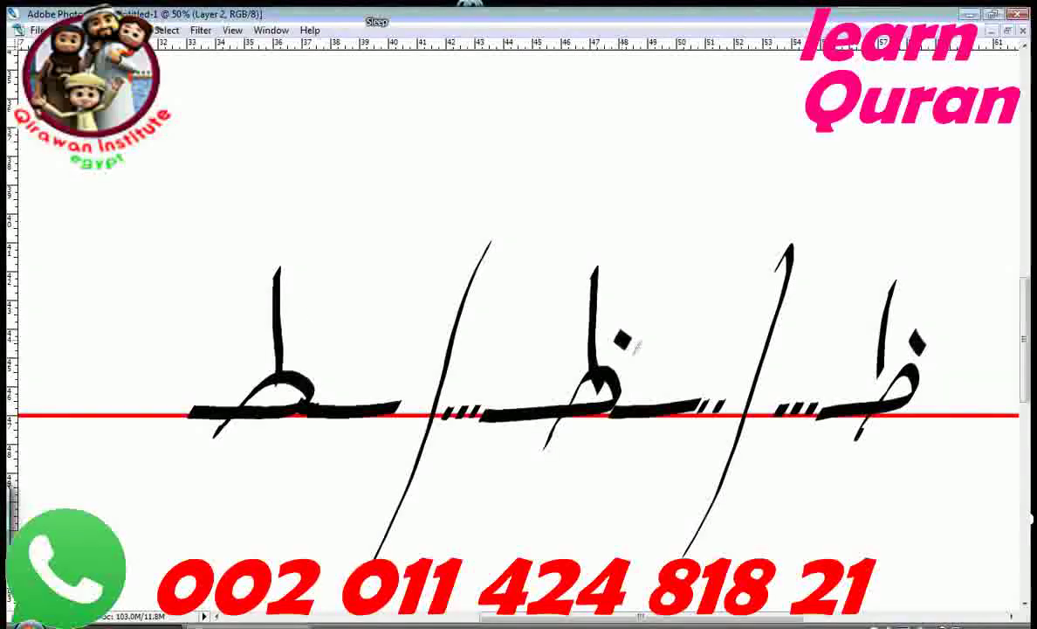
pyautogui.moveTo(302, 341); pyautogui.dragTo(312, 353)
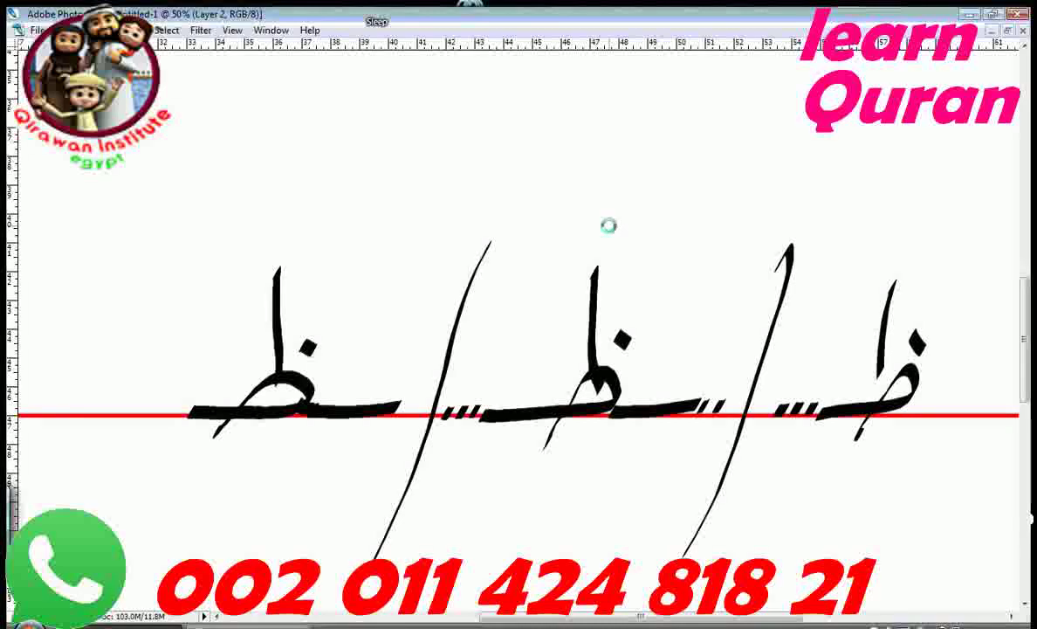
pyautogui.press('Delete')
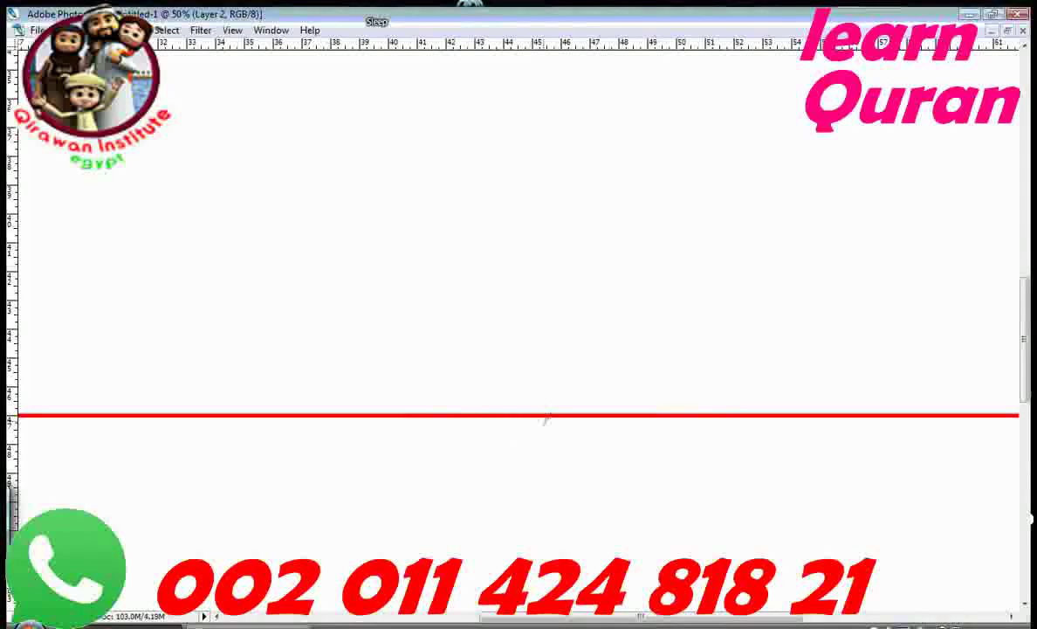
# - Brush a single black ط centred on the red baseline
pyautogui.moveTo(522, 442)
pyautogui.mouseDown()
pyautogui.moveTo(562, 375)
pyautogui.moveTo(572, 400)
pyautogui.moveTo(465, 422)
pyautogui.mouseUp()
pyautogui.moveTo(559, 273); pyautogui.dragTo(575, 362)
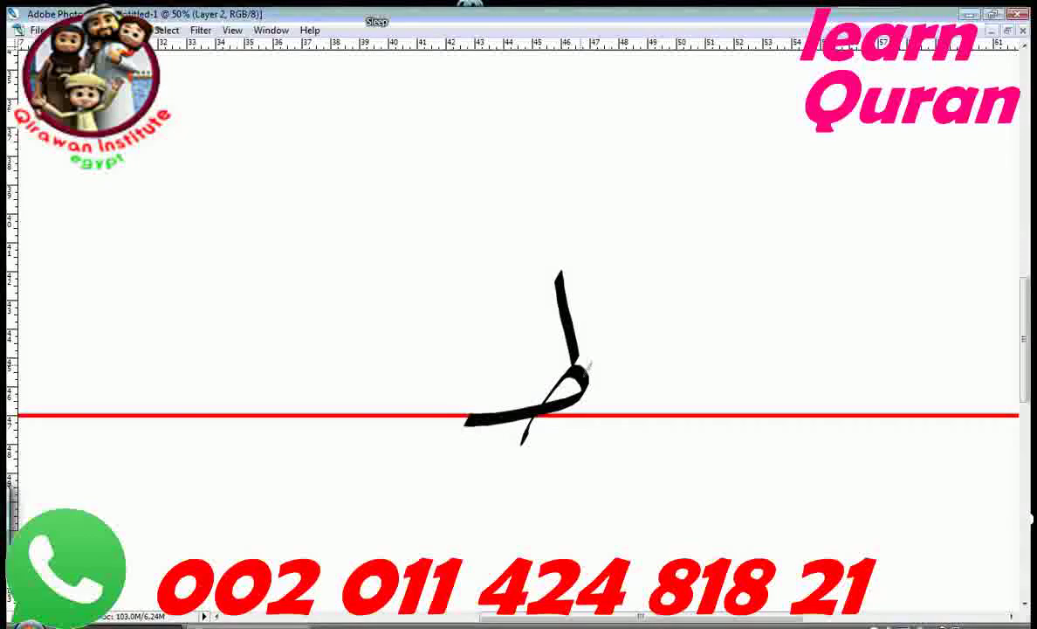
pyautogui.press('Tab')
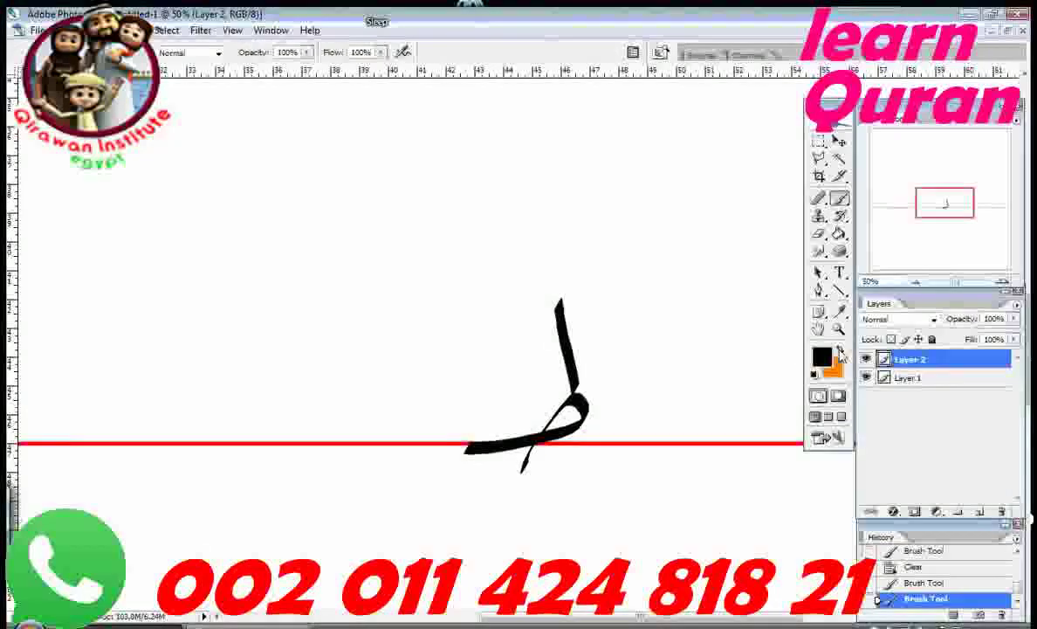
pyautogui.press('Tab')
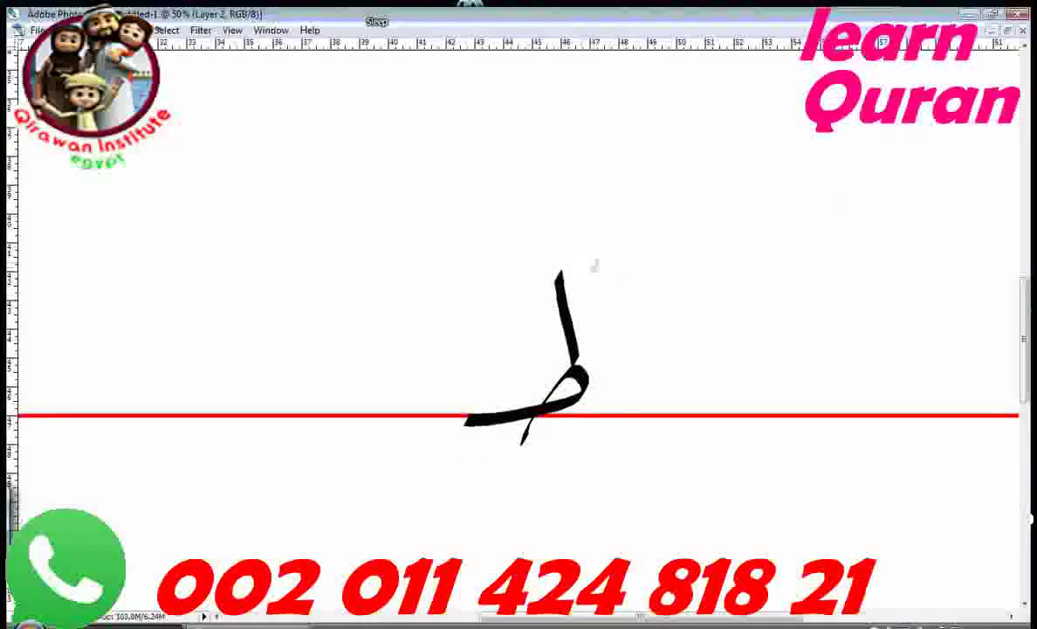
# - Try orange vowel strokes above and below the ط, undoing the trials
pyautogui.moveTo(599, 213); pyautogui.dragTo(492, 276)
pyautogui.hotkey('ctrl', 'z')
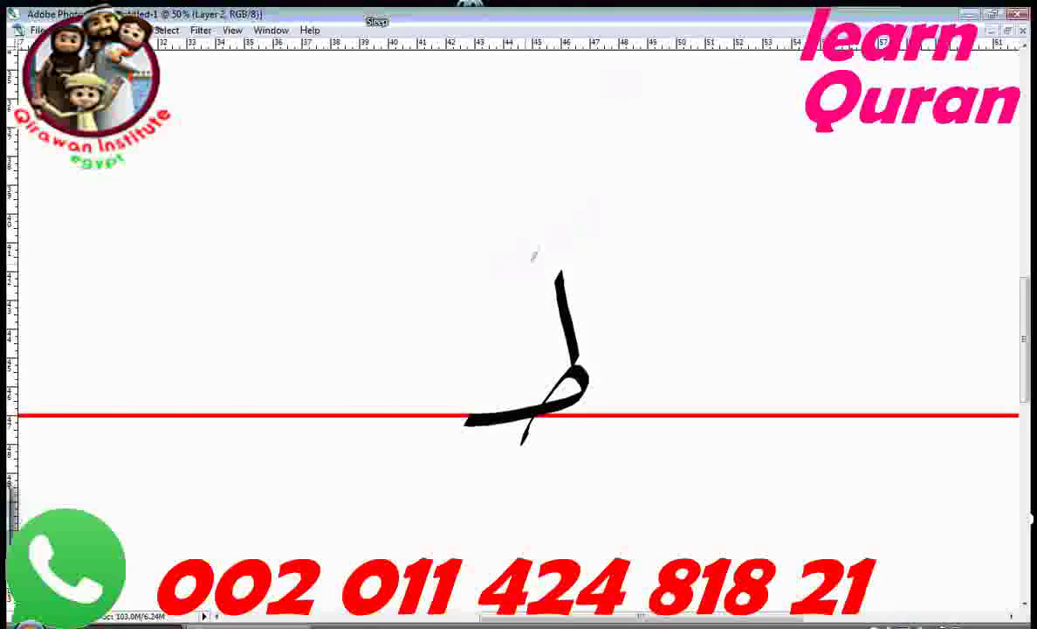
pyautogui.moveTo(555, 232); pyautogui.dragTo(478, 287)
pyautogui.hotkey('ctrl', 'z')
pyautogui.moveTo(581, 432); pyautogui.dragTo(488, 495)
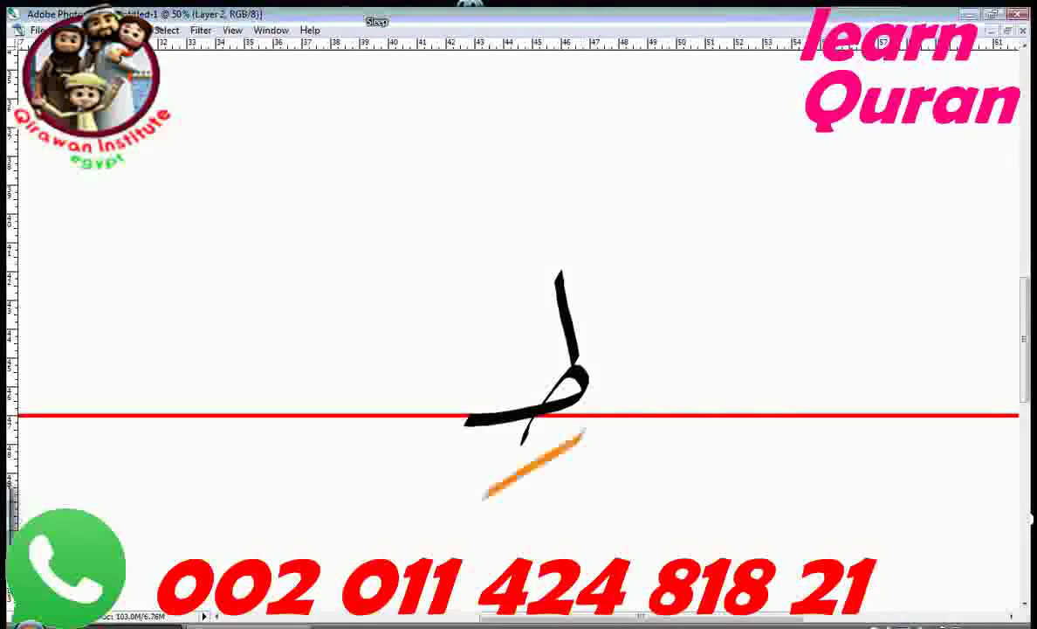
pyautogui.hotkey('ctrl', 'z')
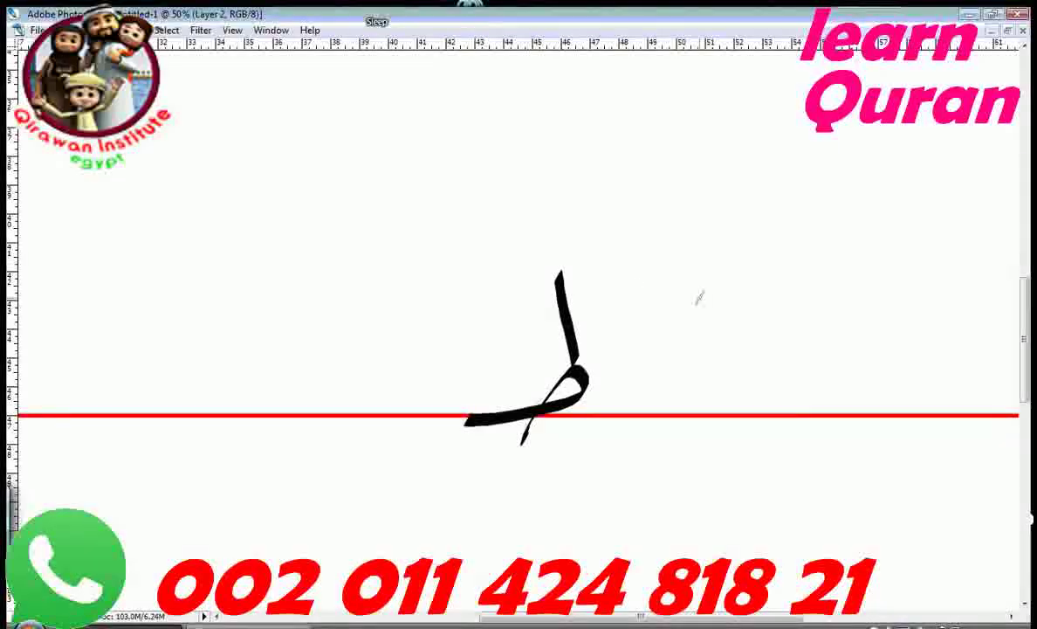
pyautogui.moveTo(607, 207); pyautogui.dragTo(514, 264)
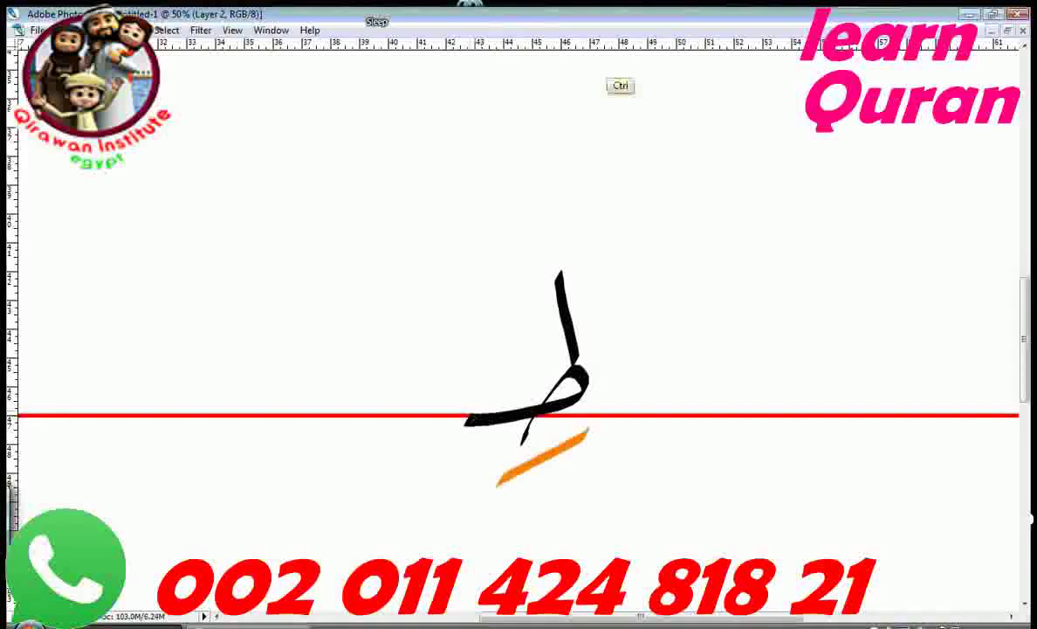
pyautogui.press('Tab')
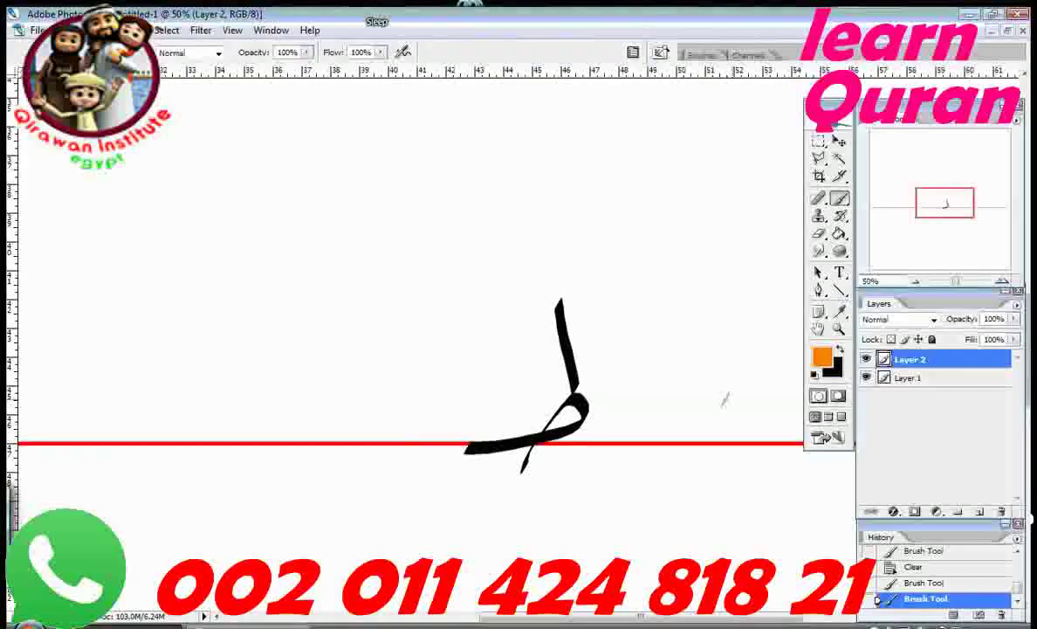
# - Add the dot above the ط to make ظ, then test orange strokes above it
pyautogui.click(605, 370)
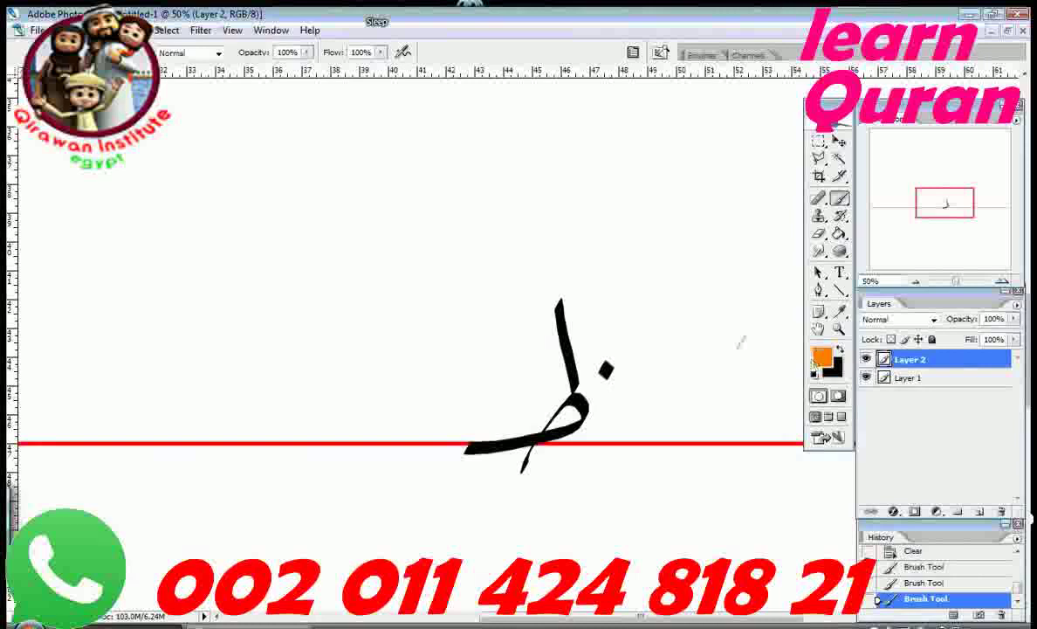
pyautogui.press('Tab')
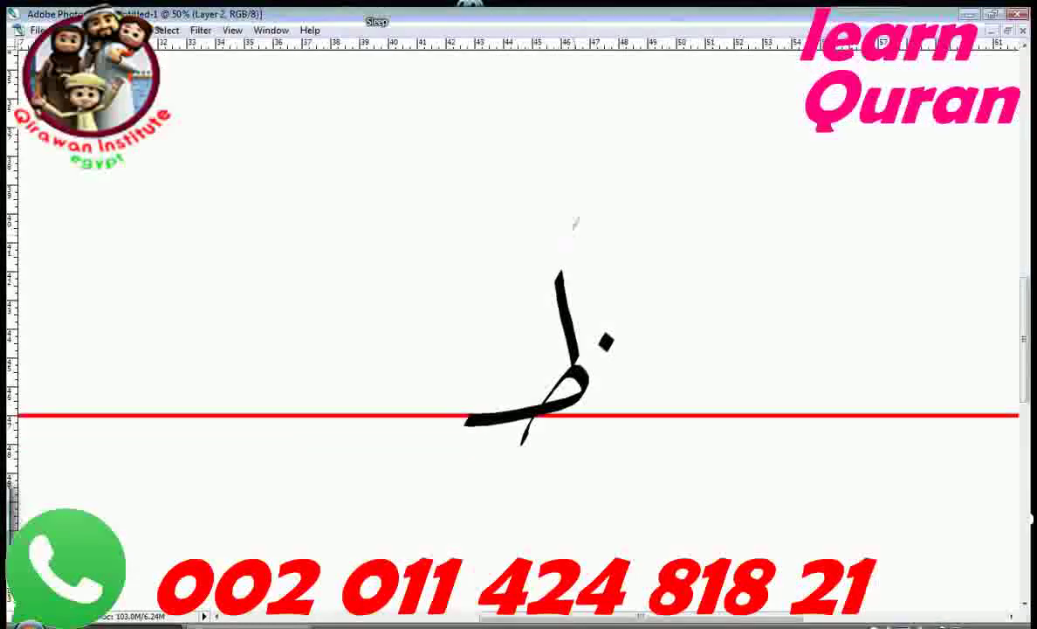
pyautogui.moveTo(596, 211); pyautogui.dragTo(514, 275)
pyautogui.hotkey('ctrl', 'z')
pyautogui.moveTo(569, 234); pyautogui.dragTo(502, 288)
pyautogui.hotkey('ctrl', 'z')
# - Try orange strokes below and above the ظ, undoing each one
pyautogui.moveTo(595, 435); pyautogui.dragTo(507, 491)
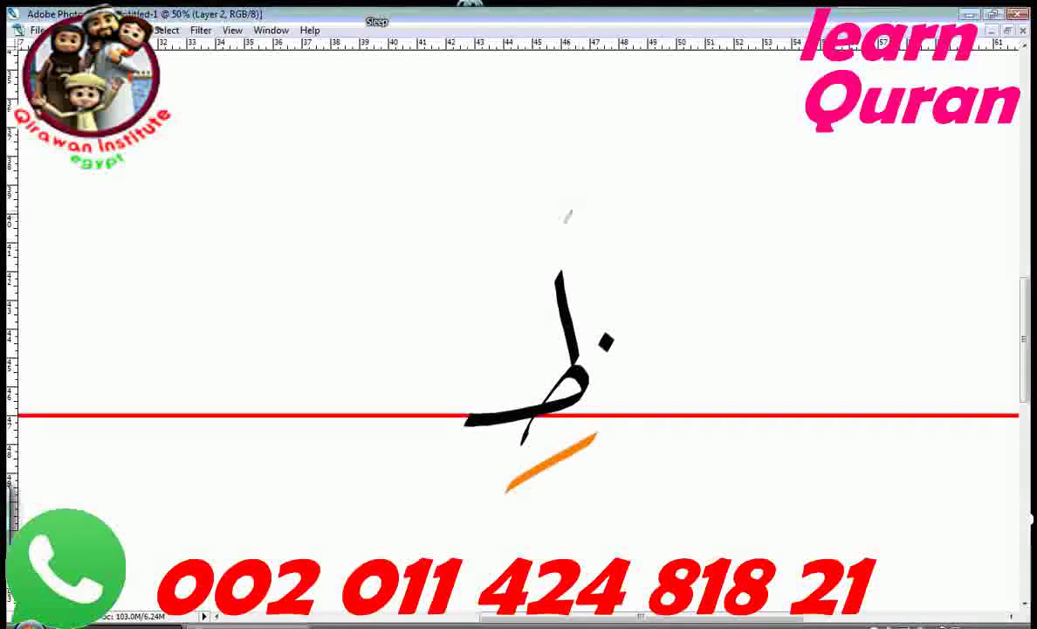
pyautogui.hotkey('ctrl', 'z')
pyautogui.moveTo(557, 200); pyautogui.dragTo(444, 288)
pyautogui.hotkey('ctrl', 'z')
pyautogui.moveTo(534, 208); pyautogui.dragTo(452, 286)
pyautogui.hotkey('ctrl', 'z')
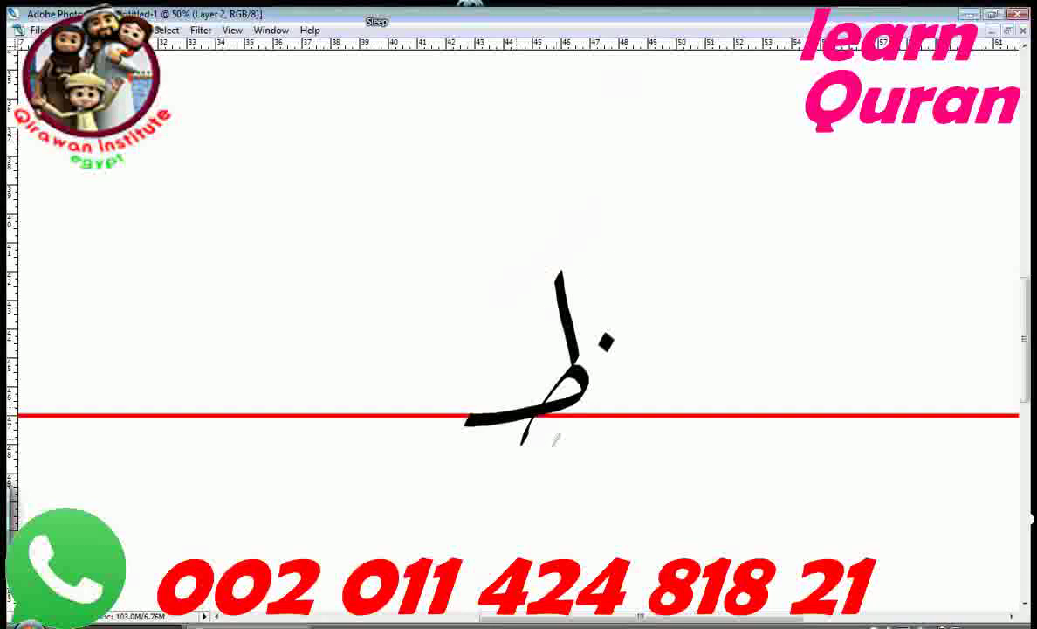